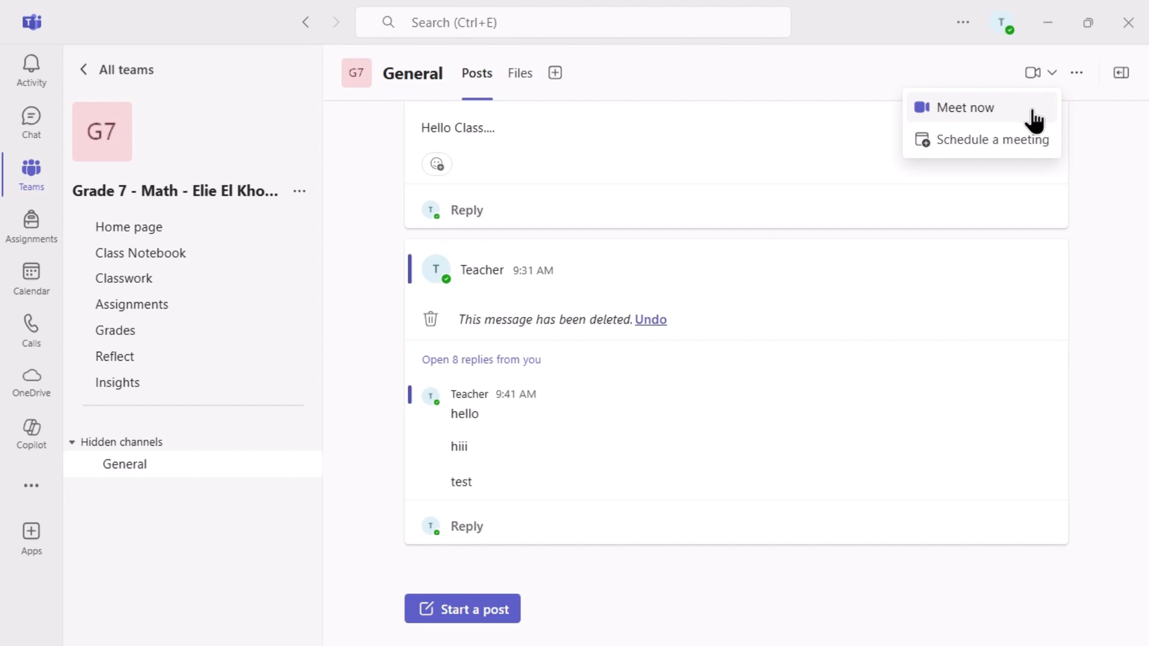
Open a new meeting form linked to the Grade 7 Math team's General channel.
left_click(1031, 147)
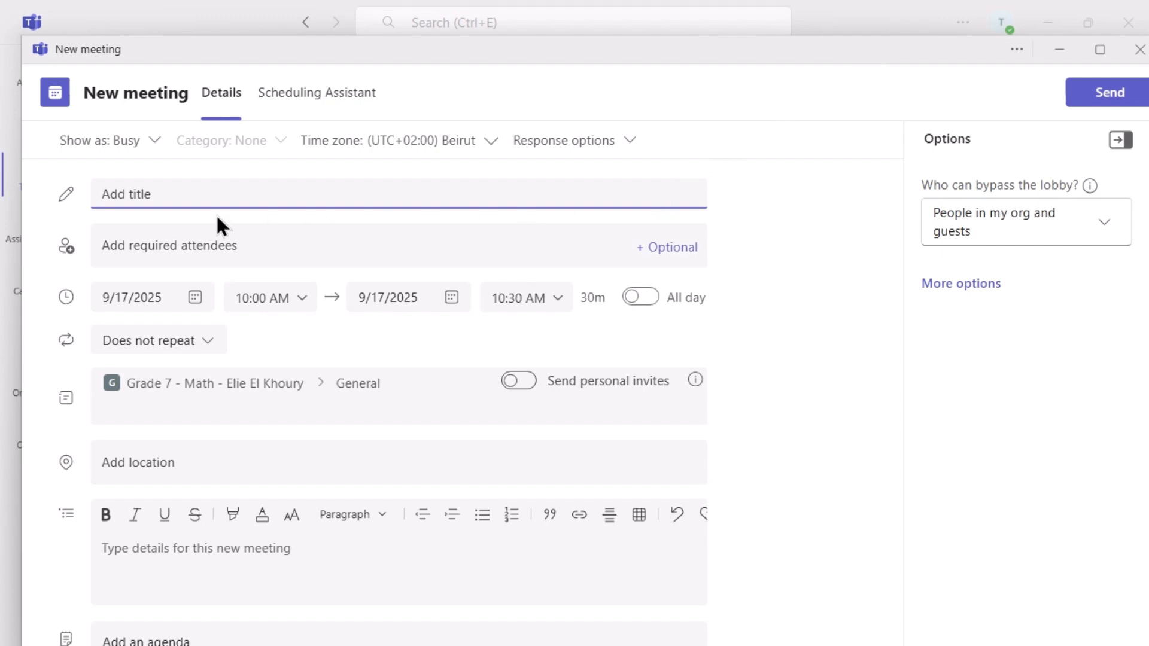
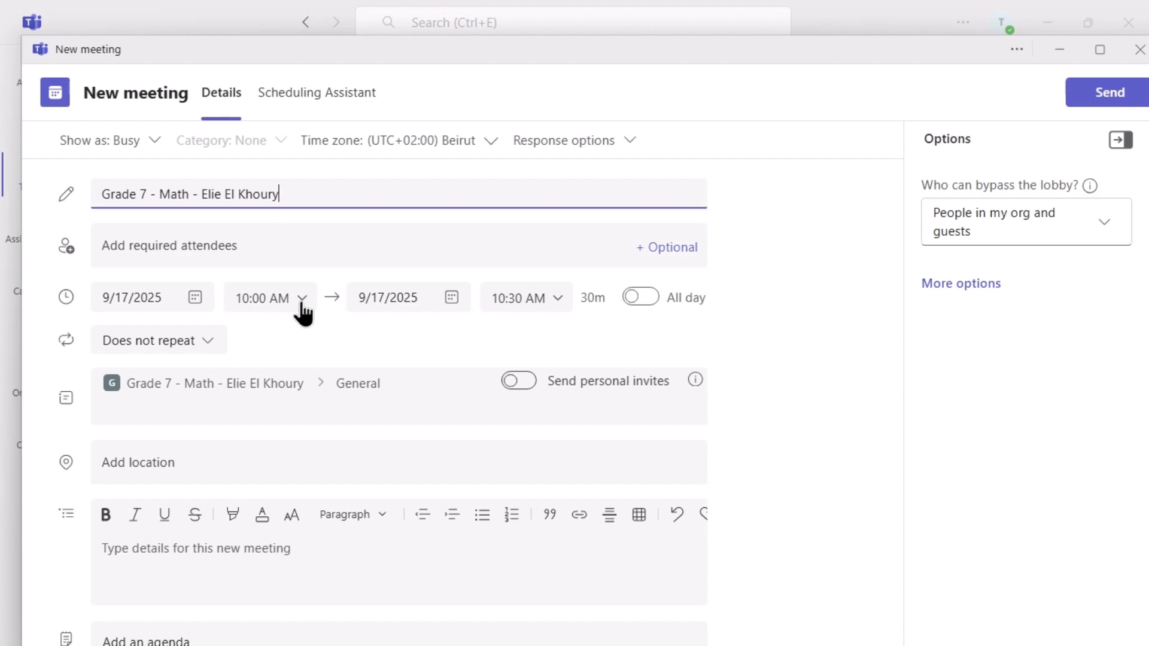
Paste the class title, set the meeting to 10:00–10:45 AM, and make it repeat weekly.
left_click(561, 299)
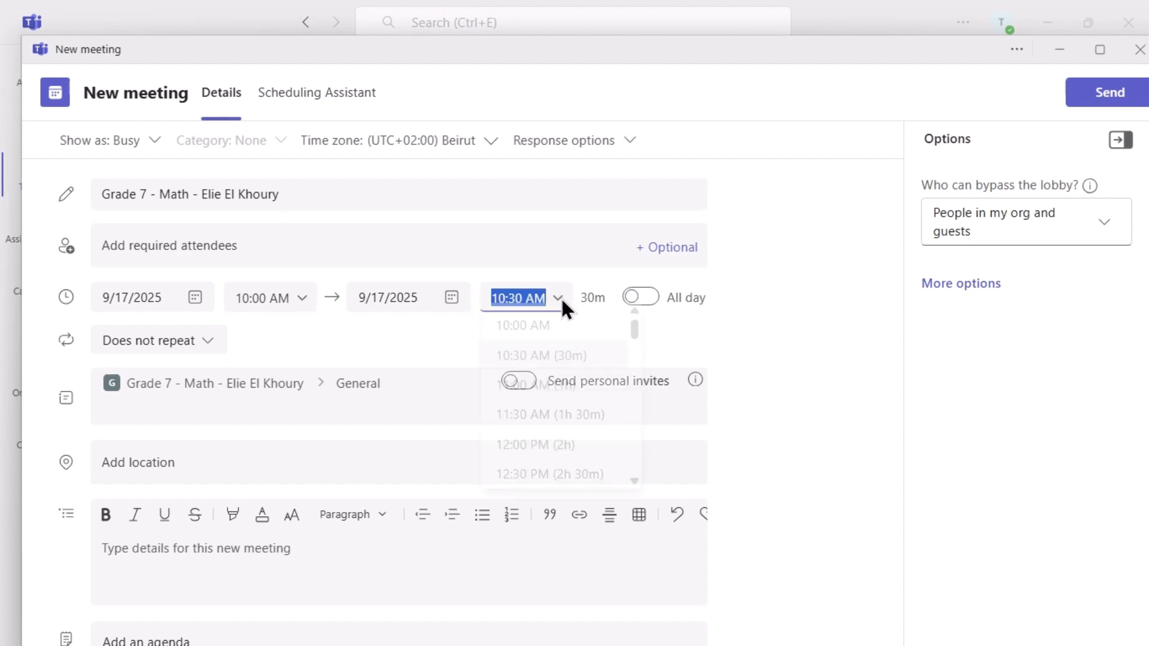
left_click(512, 297)
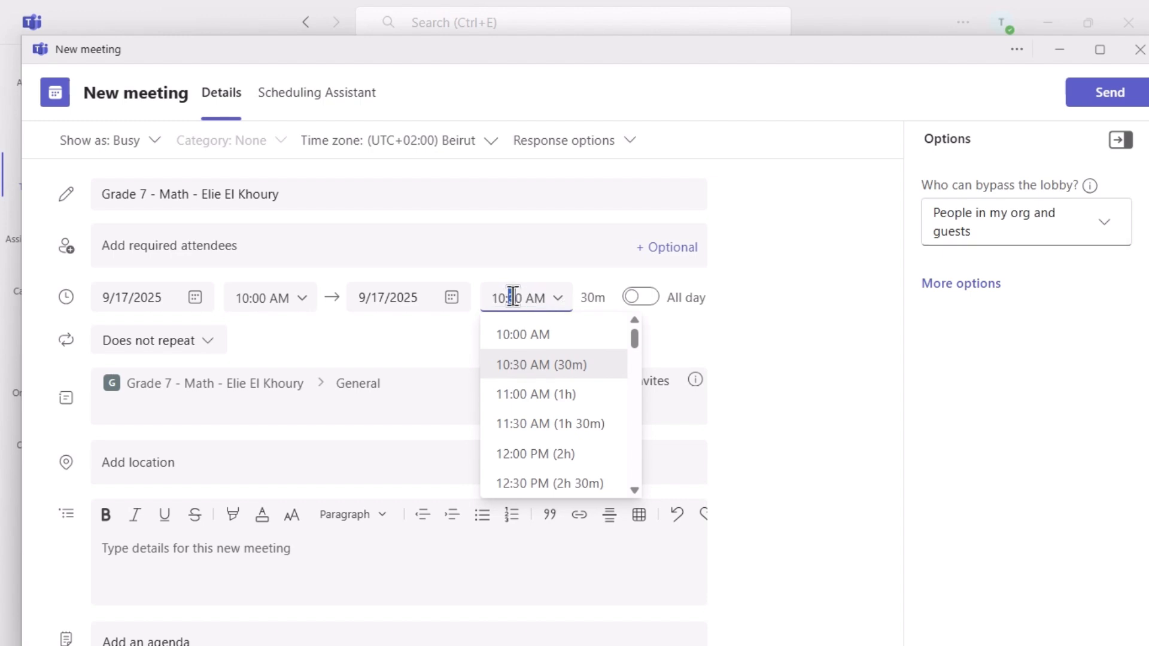
left_click_drag(513, 297, 522, 299)
type("45")
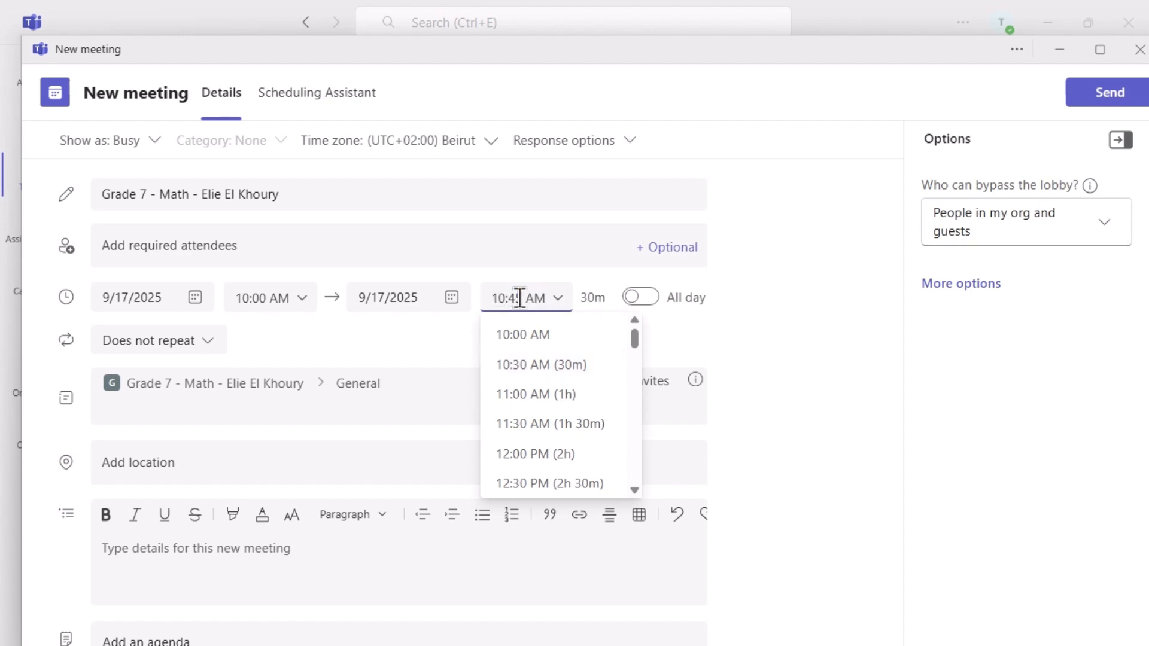
left_click(444, 339)
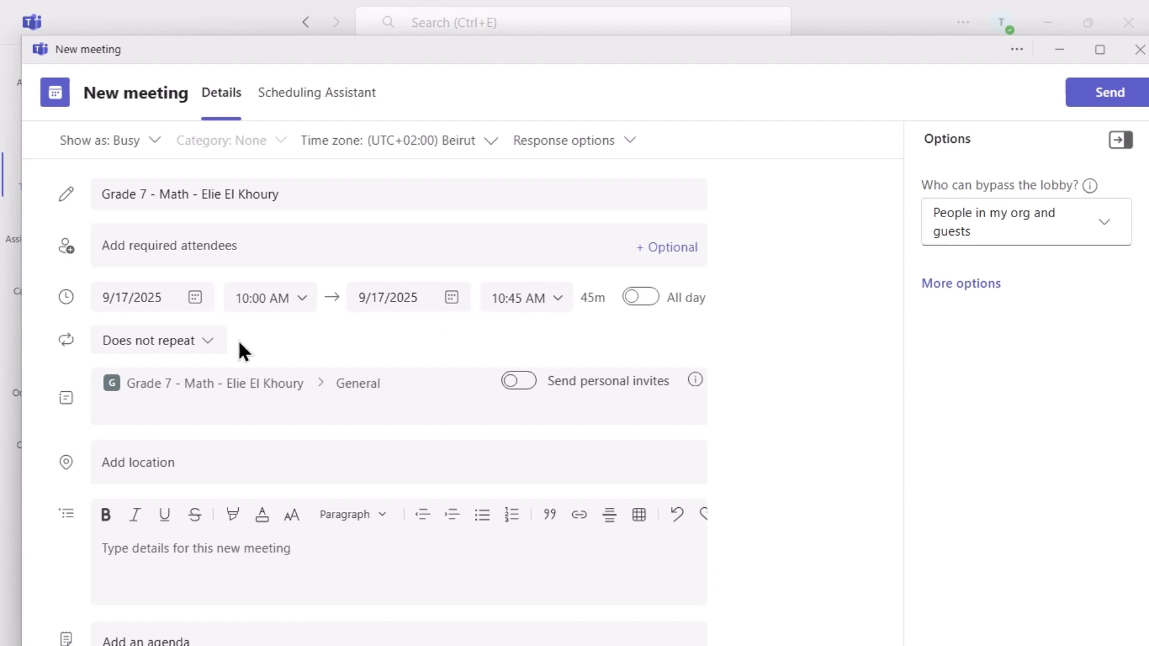
left_click(207, 341)
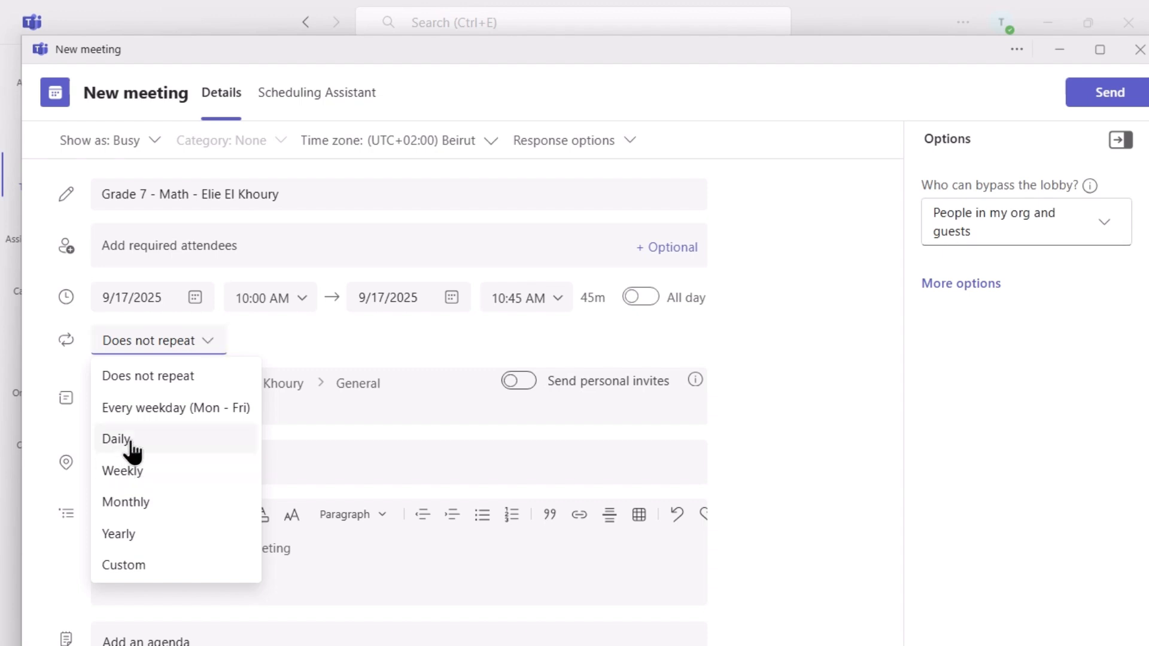
left_click(138, 474)
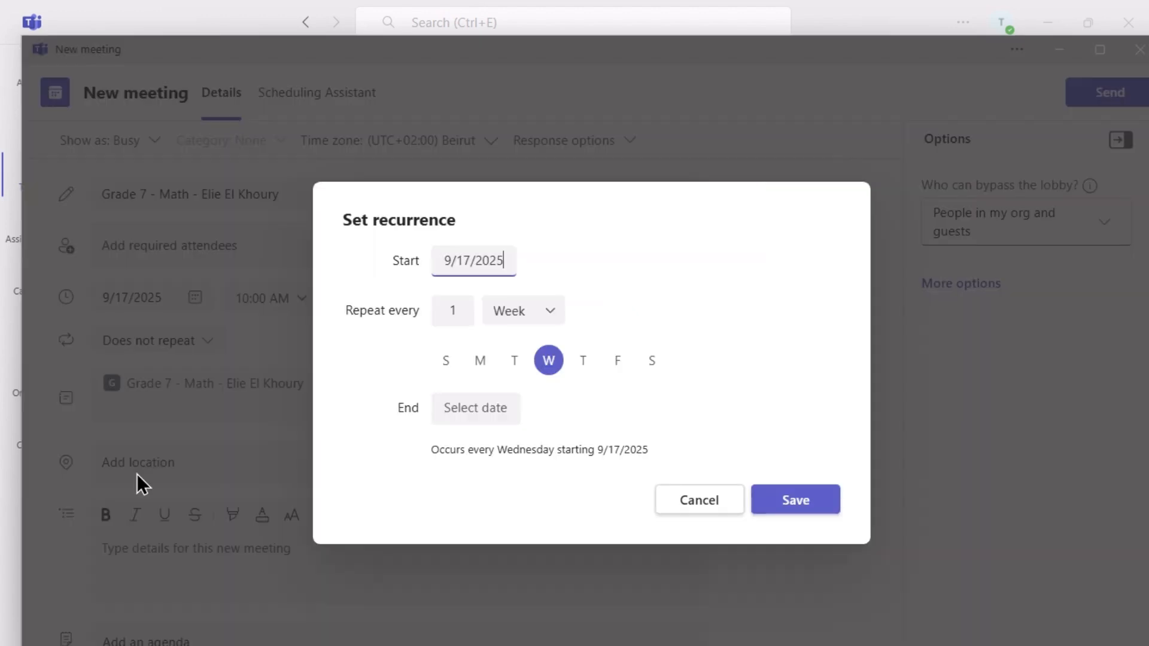
Repeat the meeting every Wednesday, Thursday and Friday until June 12, 2026, and save the recurrence.
left_click(584, 365)
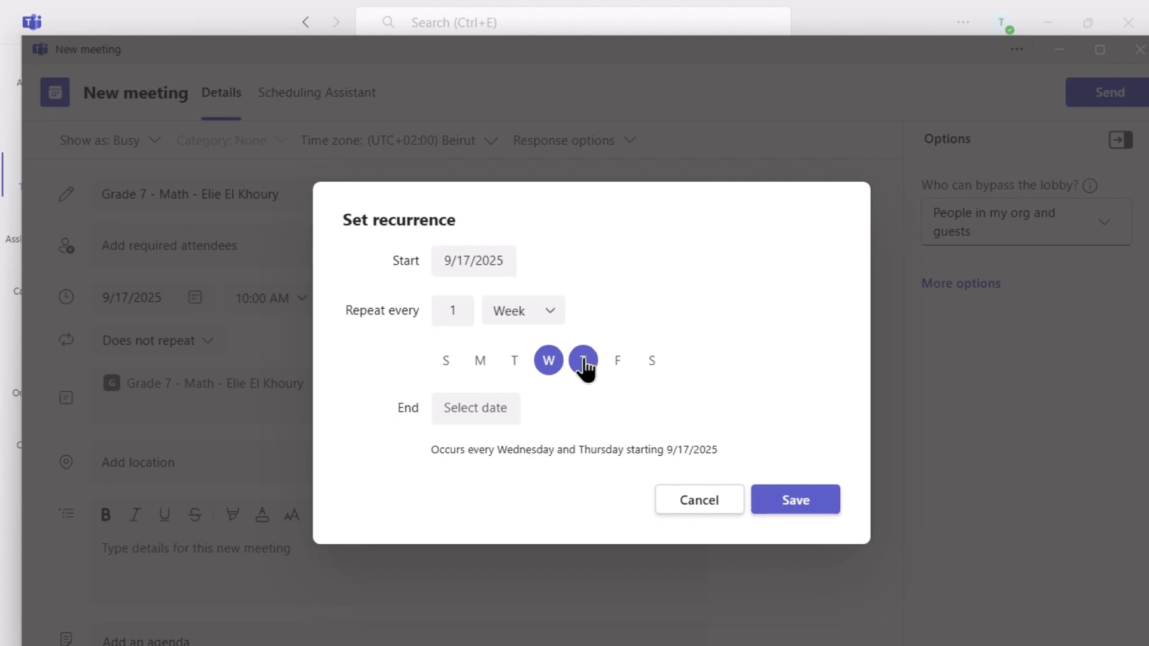
left_click(618, 365)
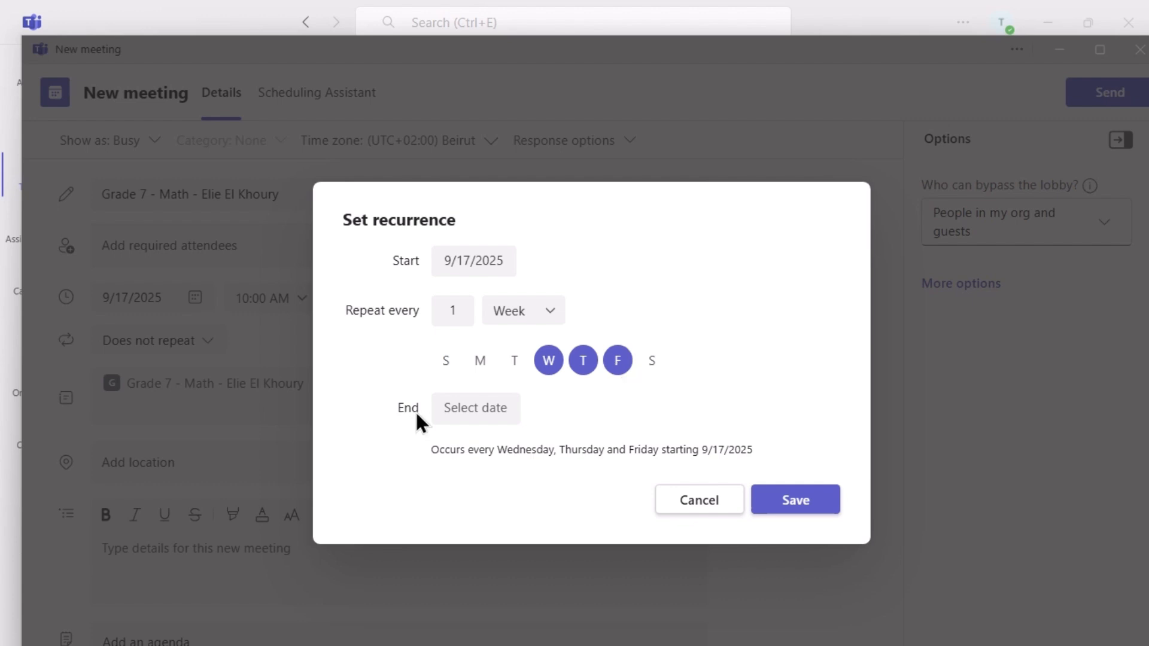
left_click(456, 407)
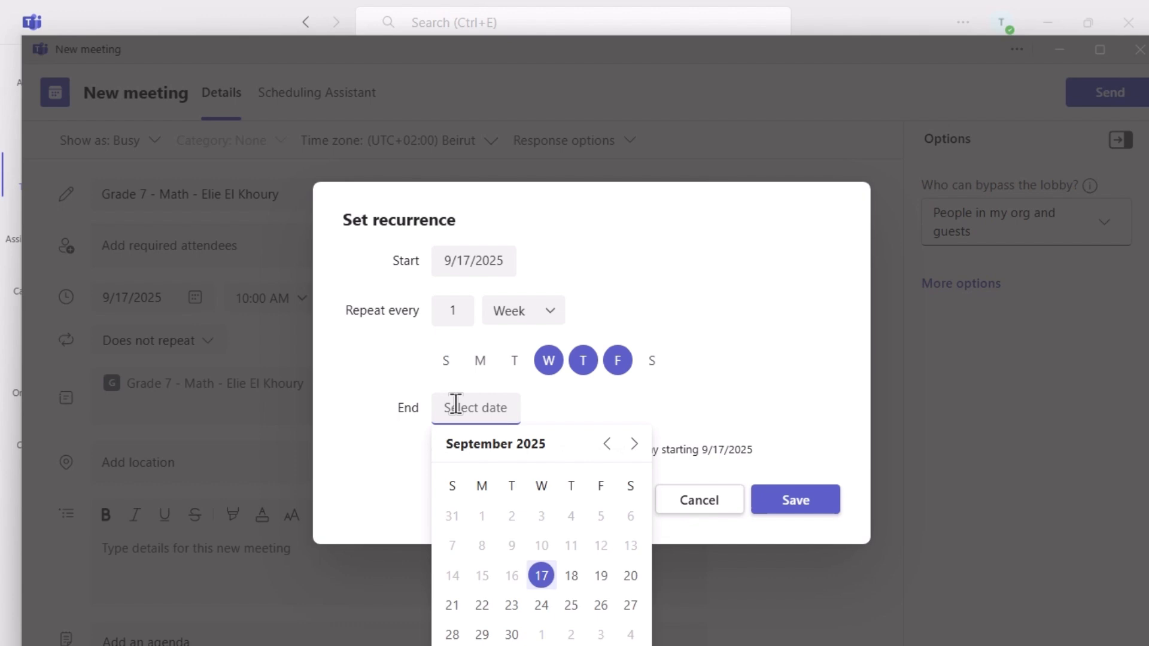
left_click(633, 444)
left_click(633, 444)
left_click(633, 444)
left_click(633, 444)
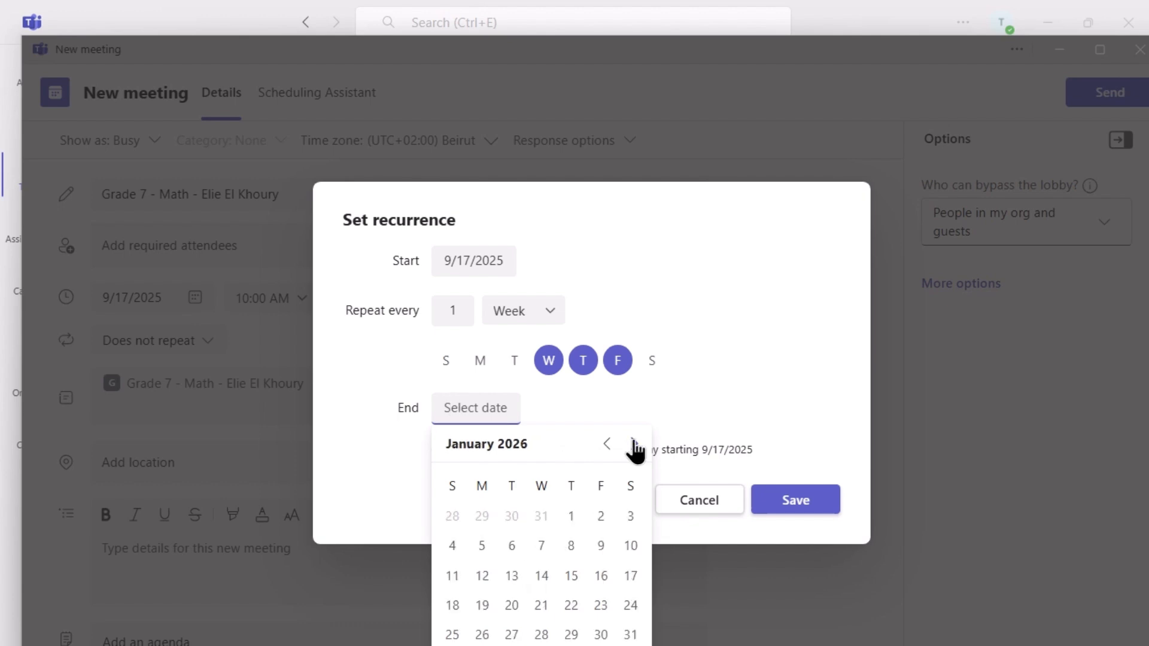
left_click(634, 444)
left_click(633, 444)
left_click(634, 444)
left_click(633, 444)
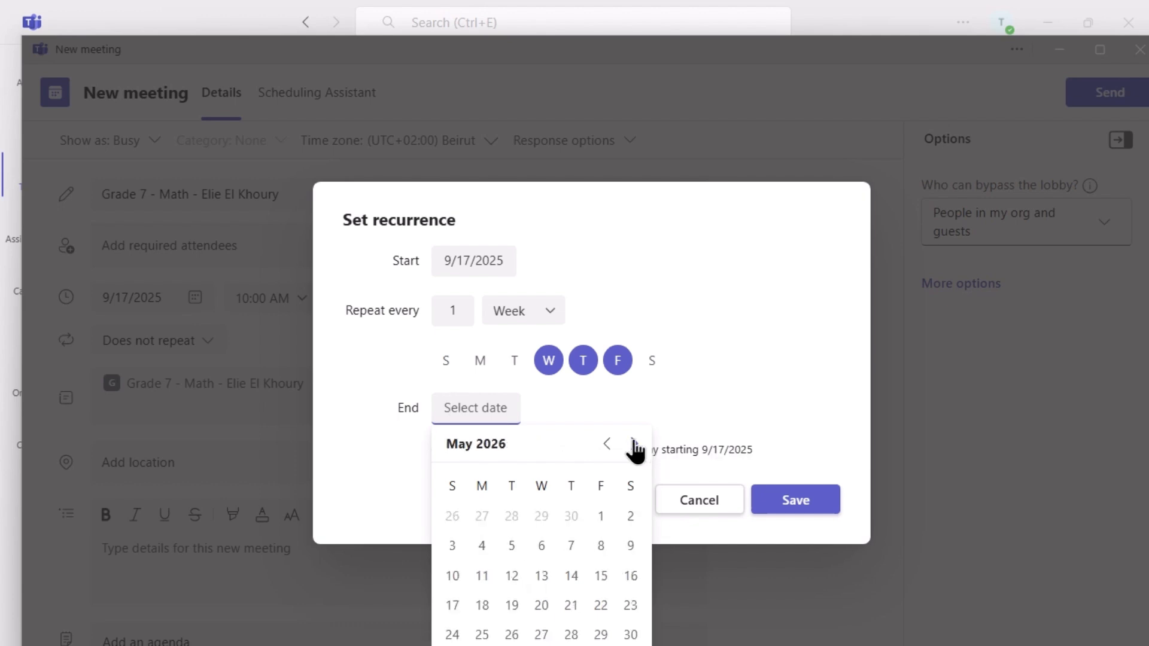
left_click(634, 444)
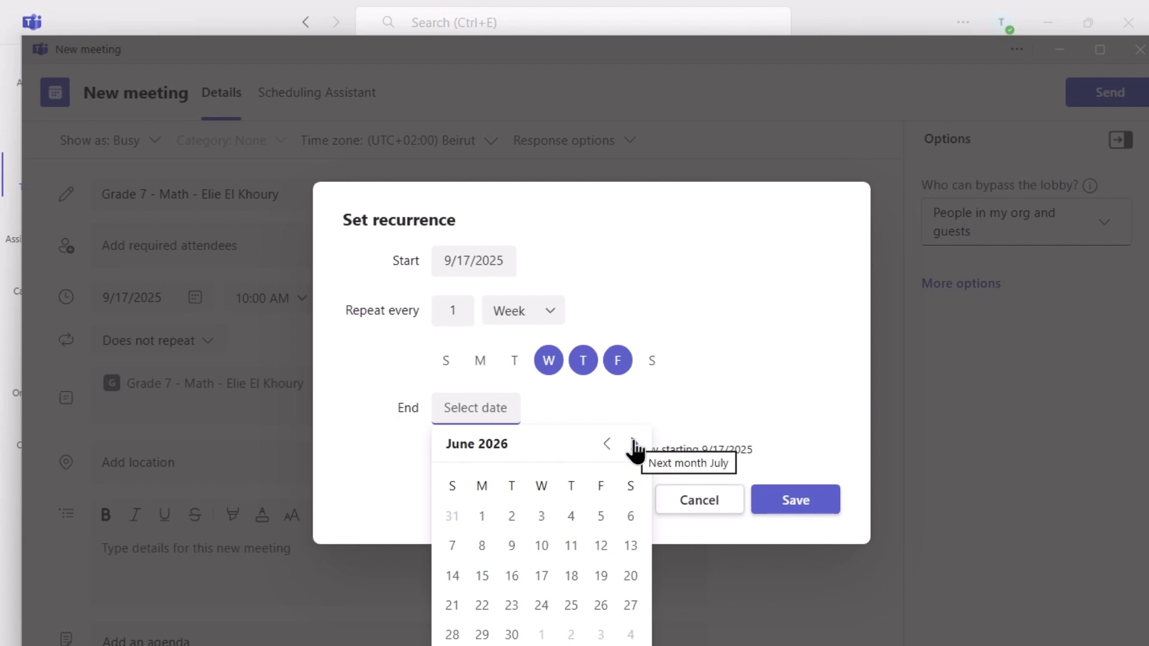
left_click(600, 545)
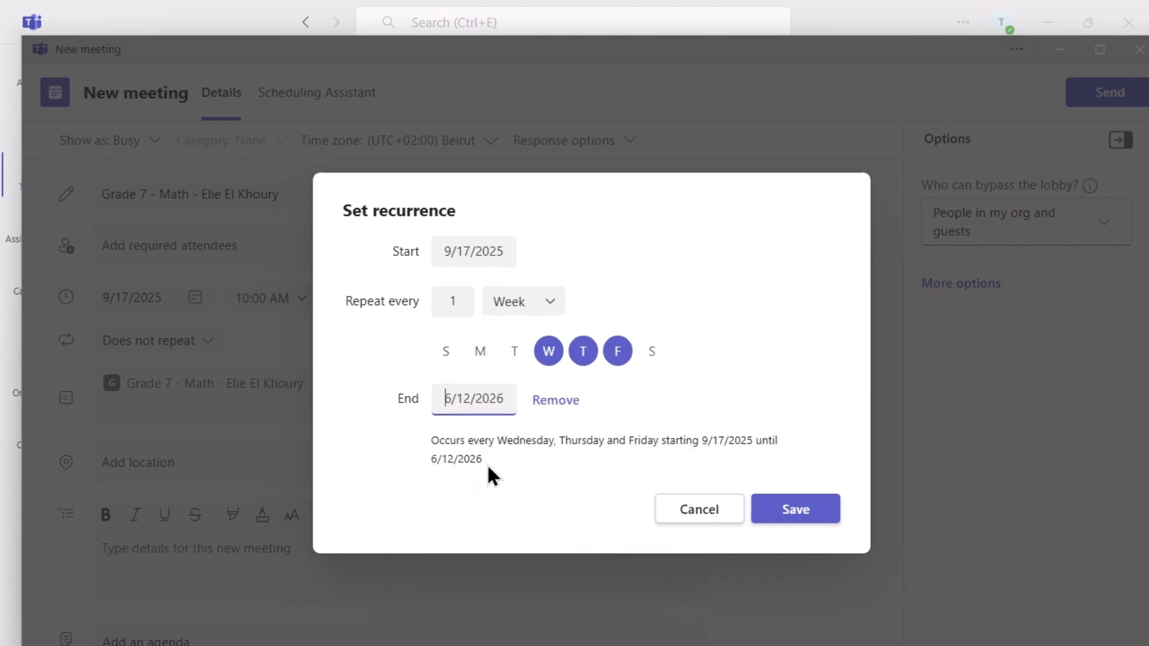
left_click(788, 508)
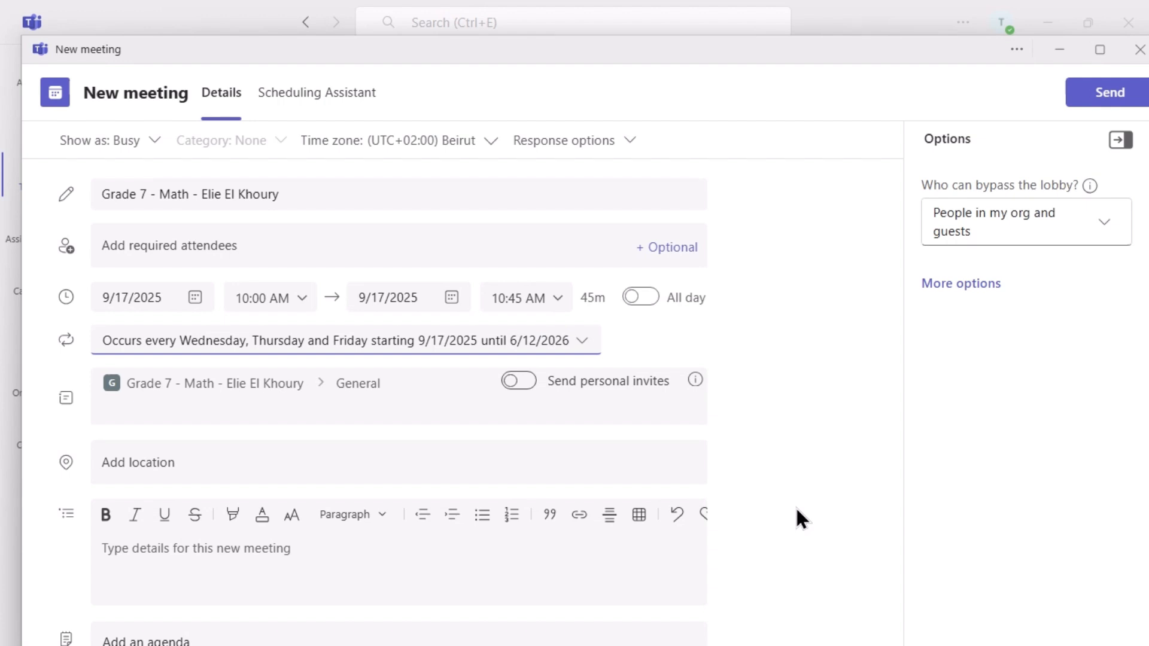
left_click(633, 144)
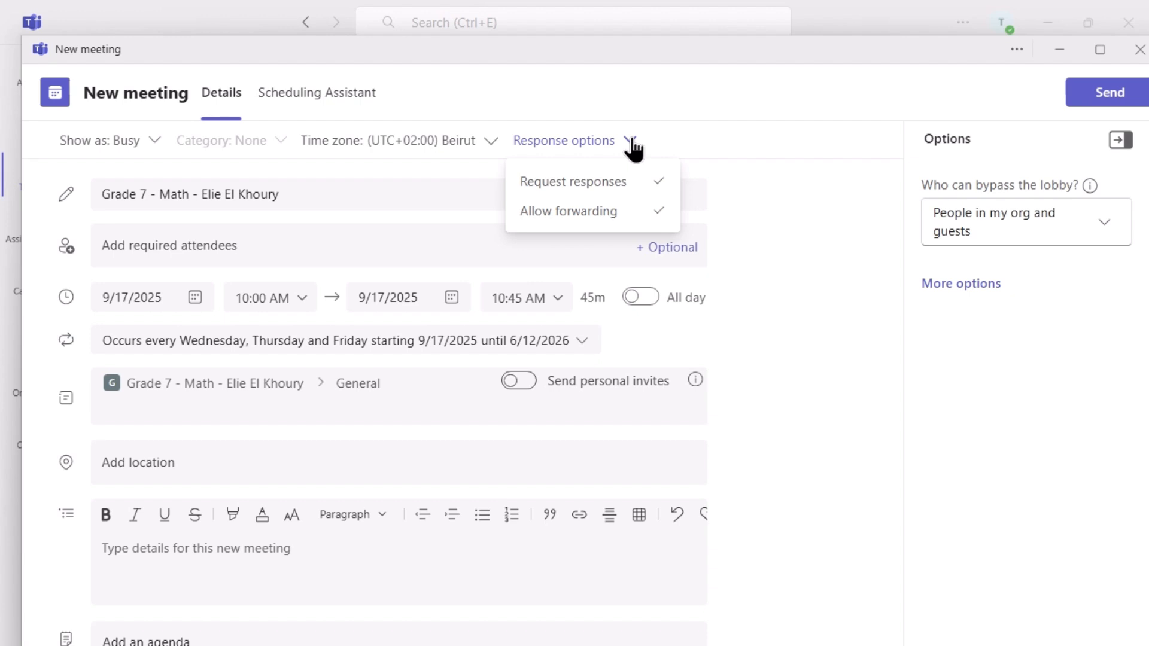
Leave the response options unchanged and send the recurring meeting to the General channel.
left_click(699, 154)
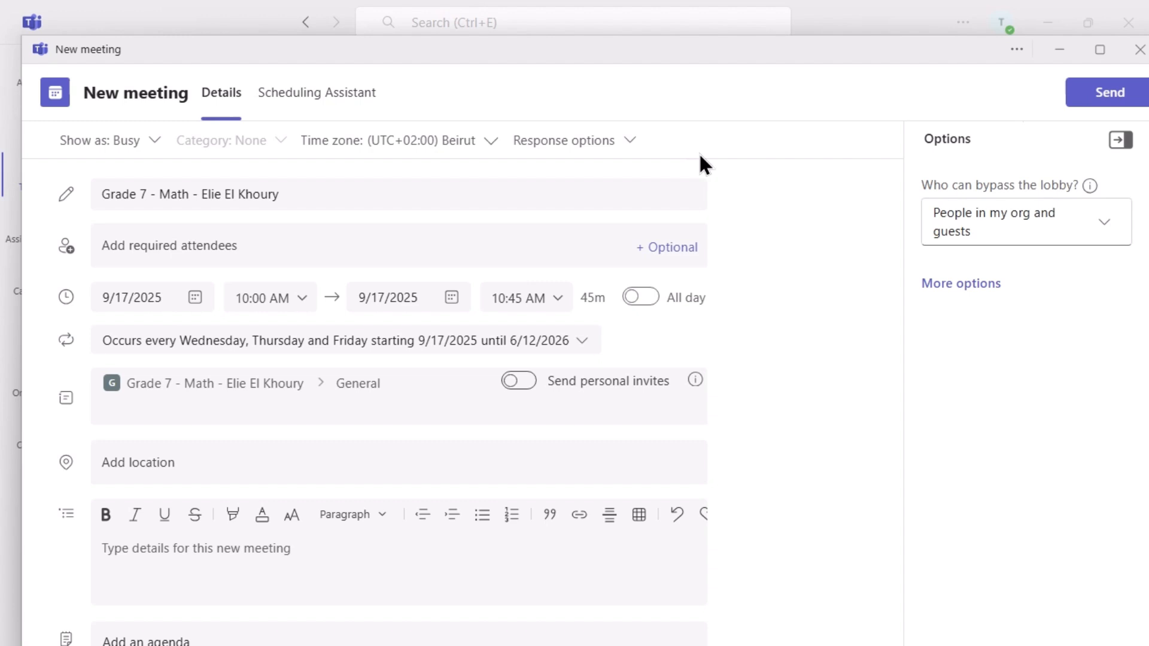
left_click(1107, 102)
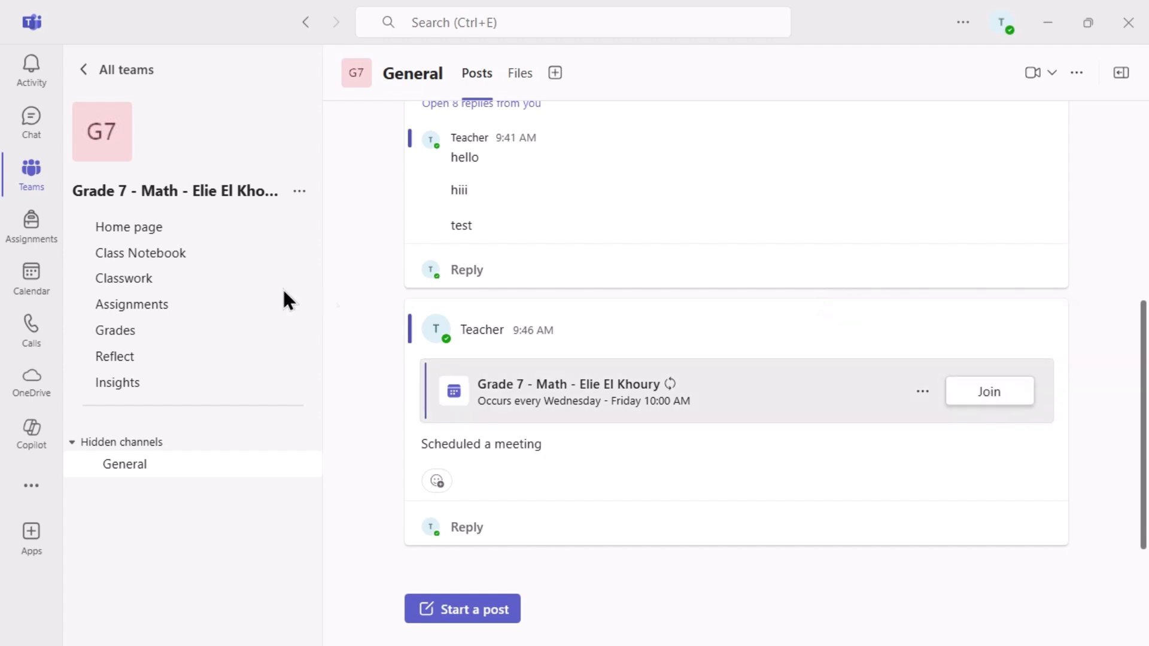
In the Calendar, move to the following week and switch to Day view on September 17, 2025.
left_click(40, 282)
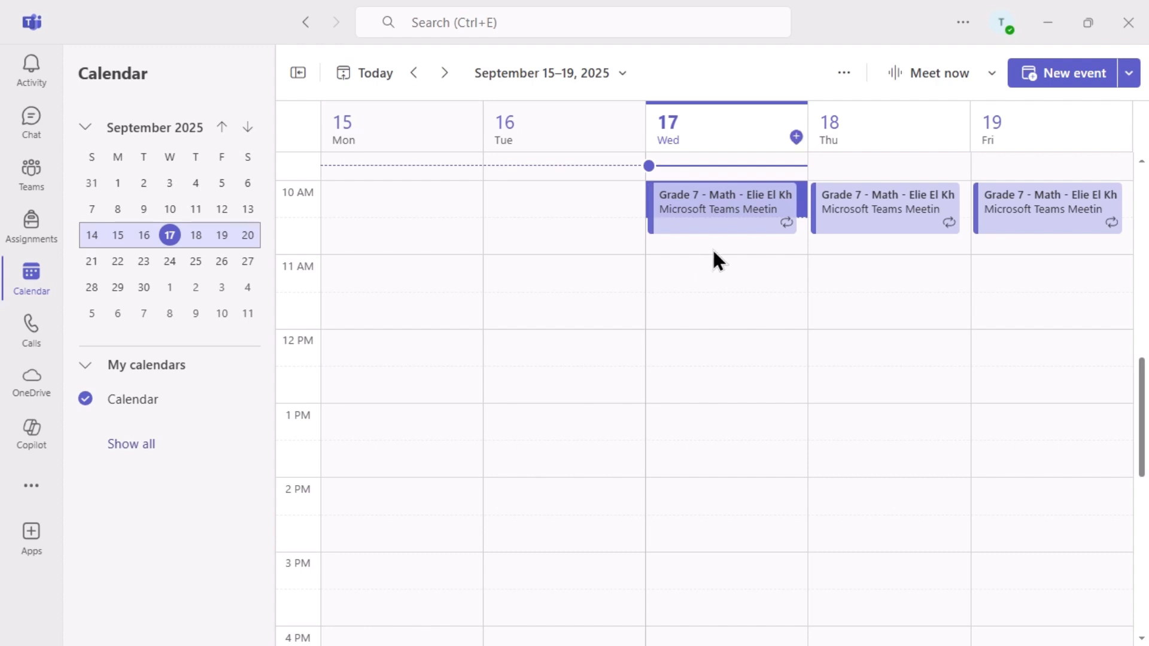
left_click(445, 73)
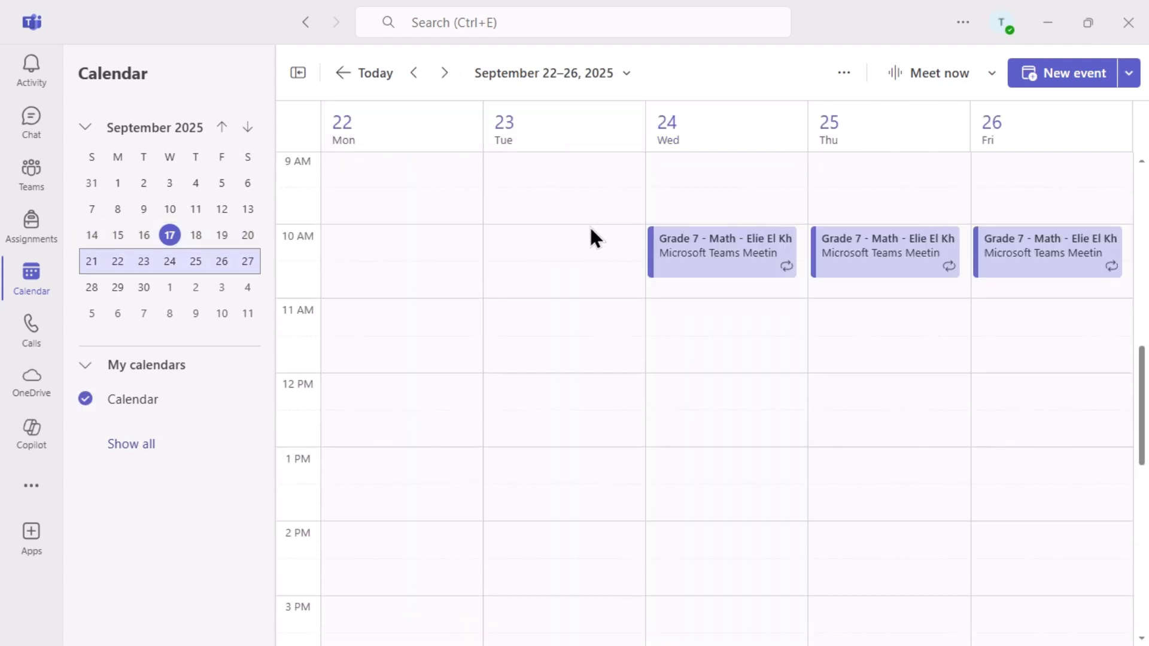
left_click(844, 75)
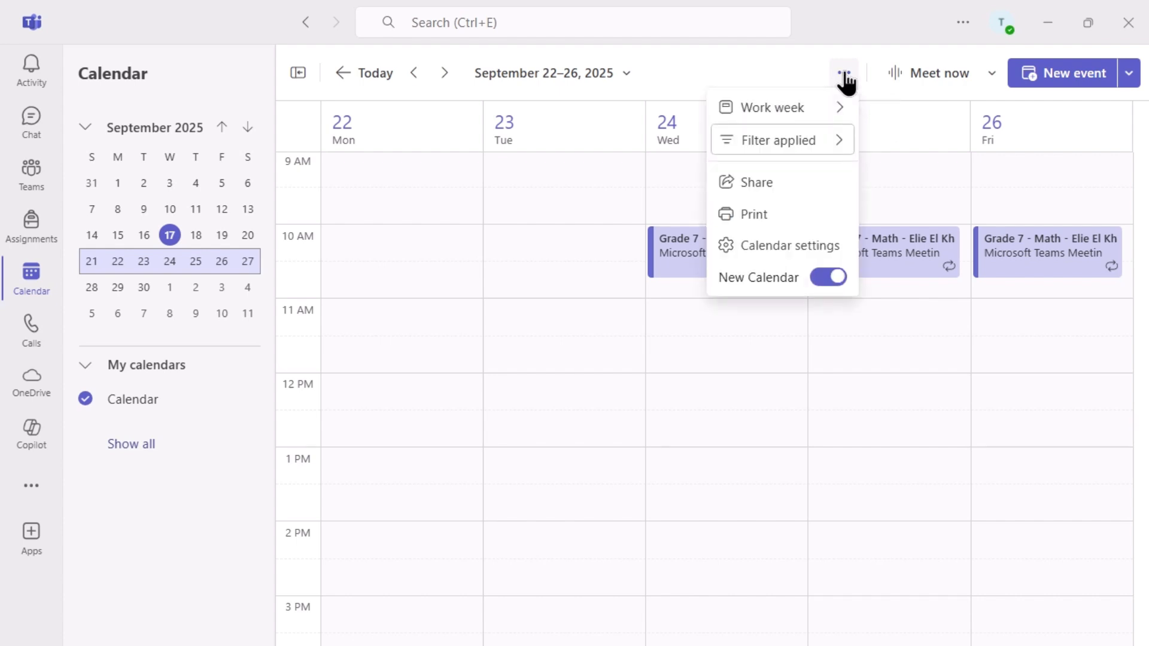
left_click(841, 110)
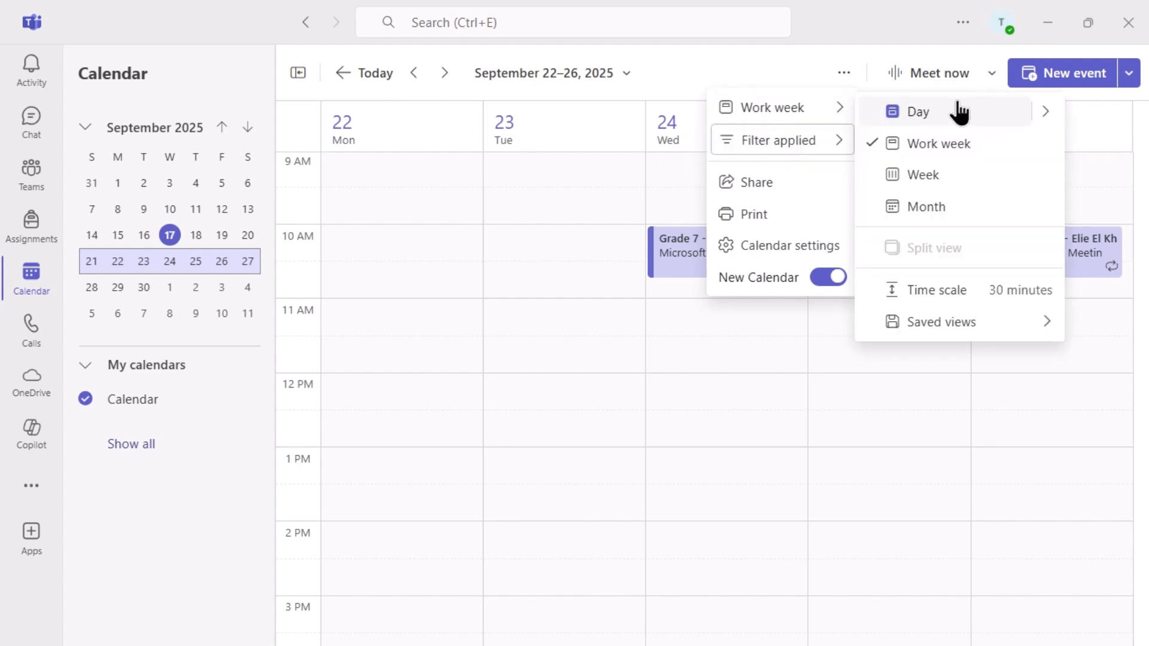
left_click(957, 107)
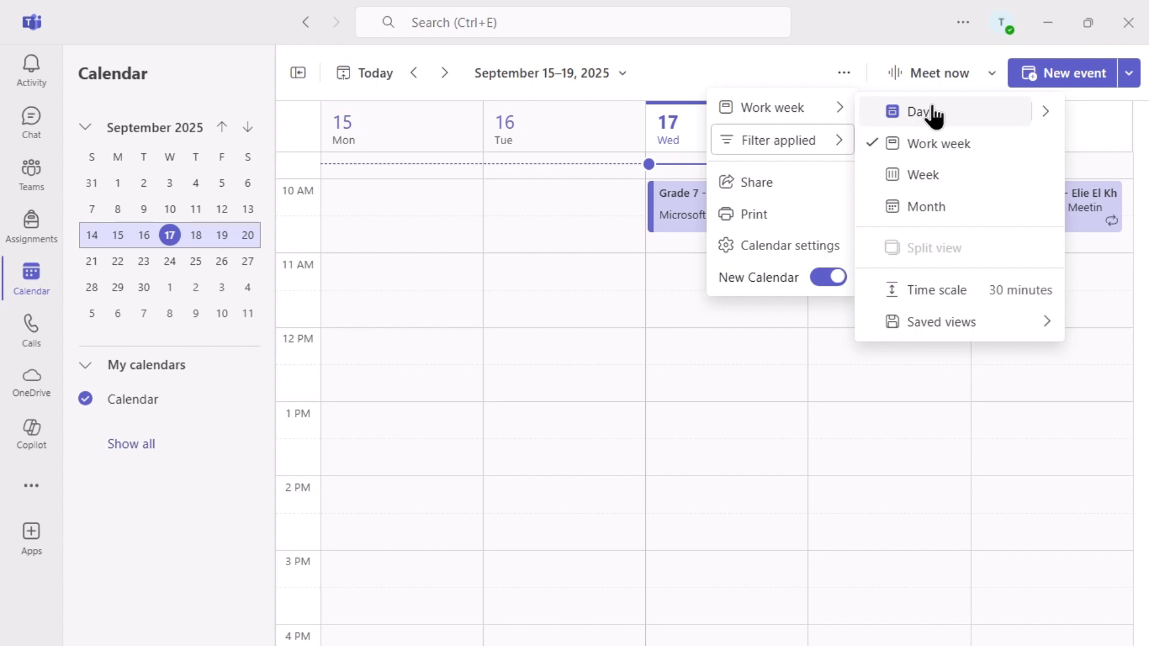
left_click(932, 111)
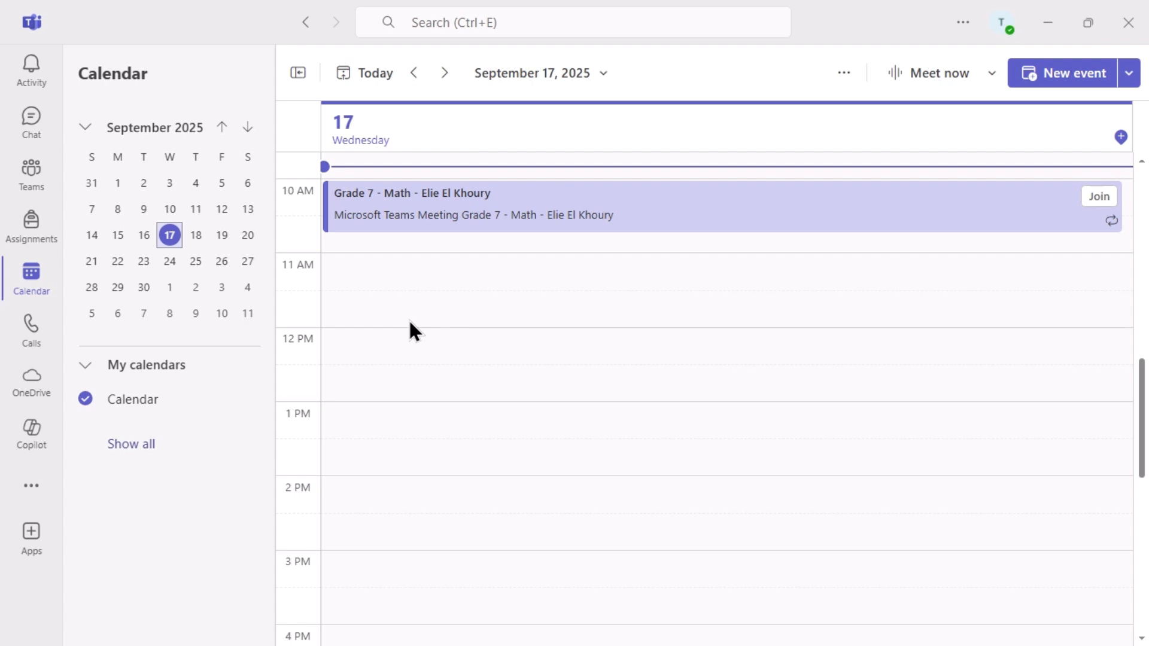
Create a 12:00–12:30 PM 'Teacher's meeting' on September 17 and send it to one attendee.
left_click(344, 344)
type("Teacher's meeting")
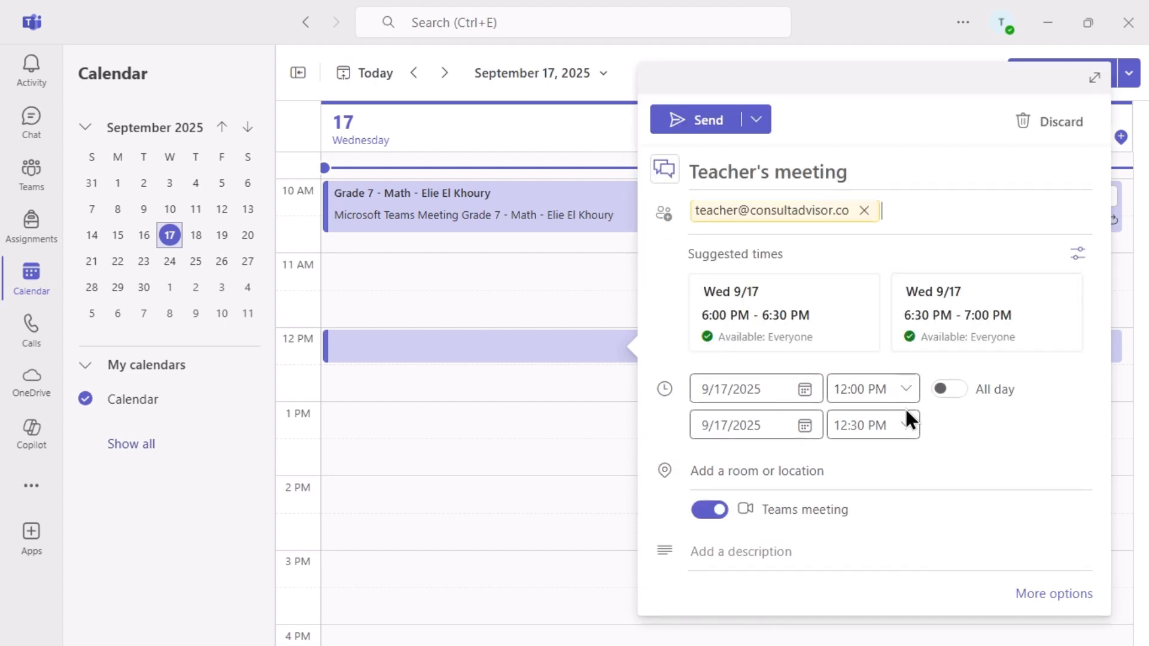
left_click(703, 123)
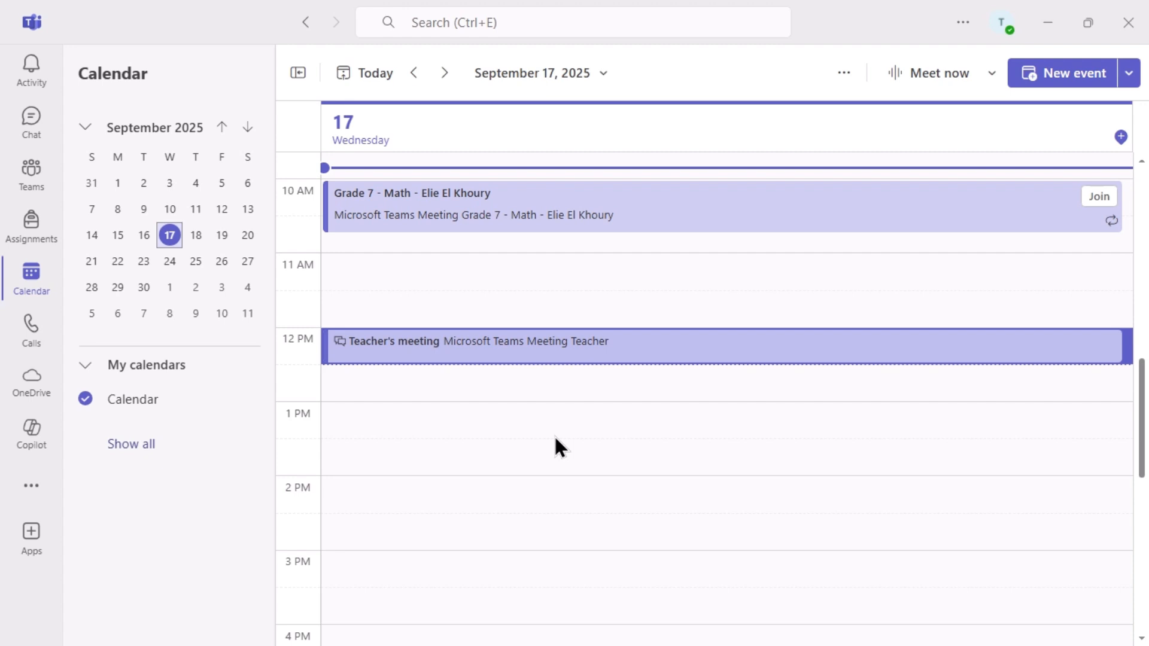
Copy the Grade 7 - Math meeting's join link, then open the whole series for editing.
right_click(658, 209)
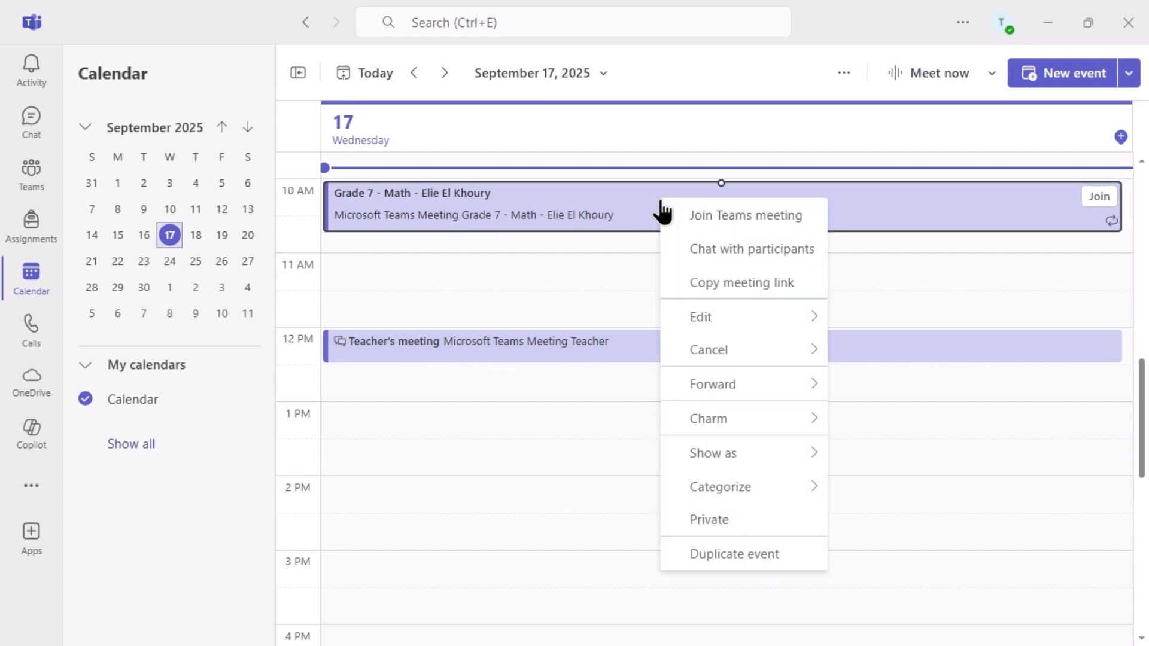
left_click(724, 285)
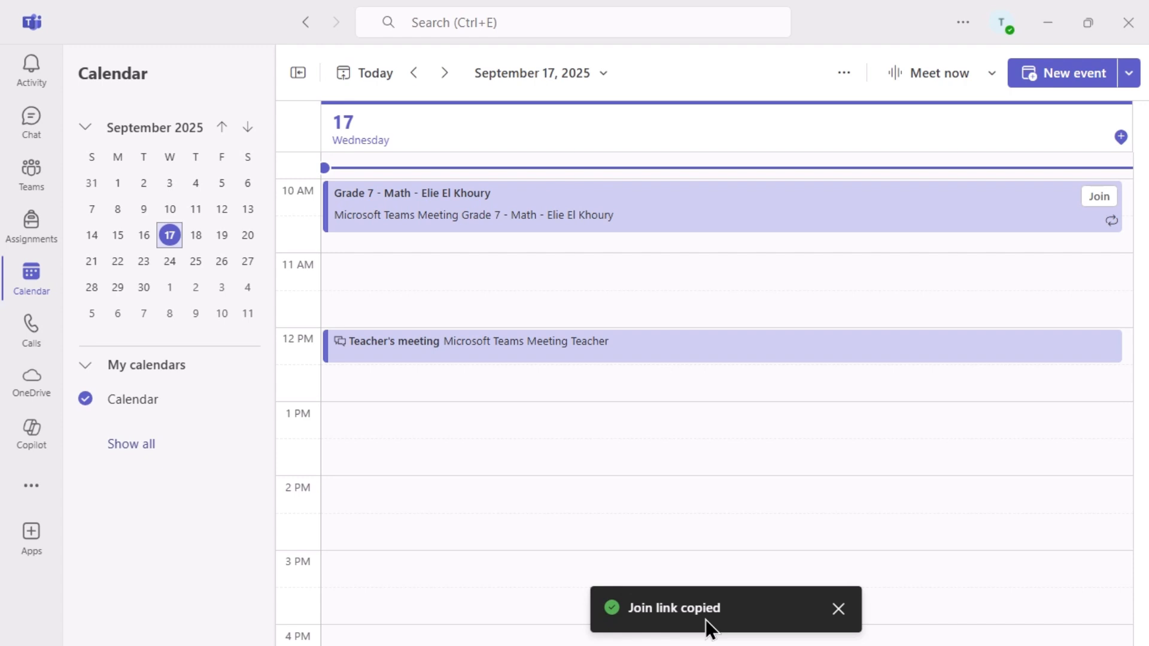
right_click(666, 214)
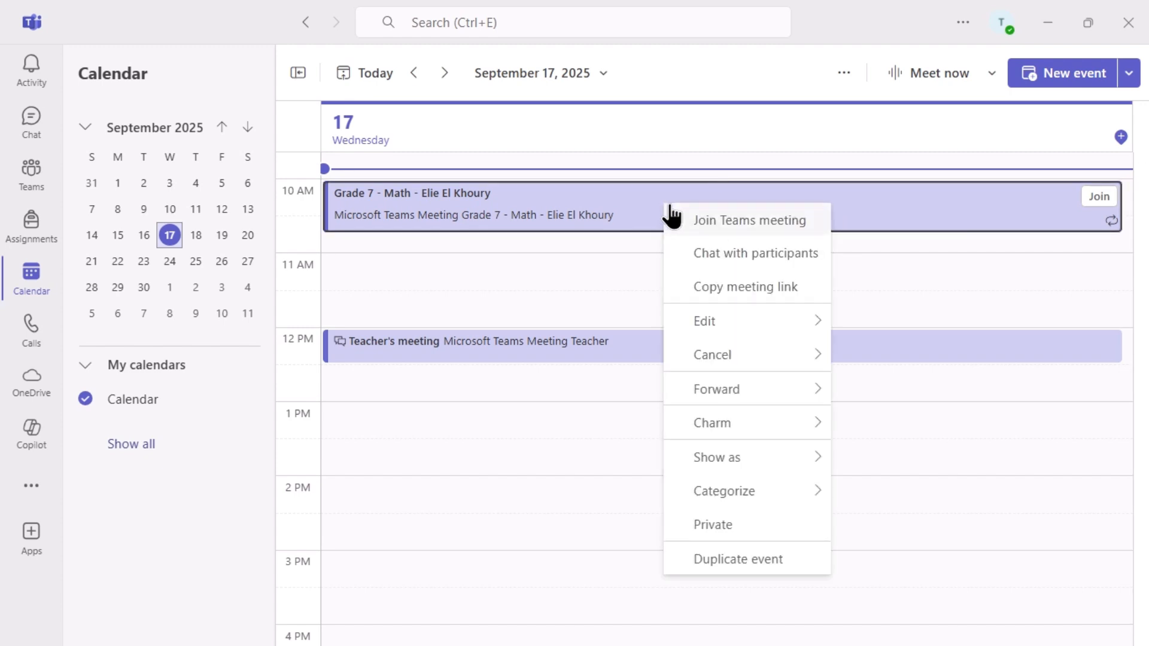
mouse_move(718, 326)
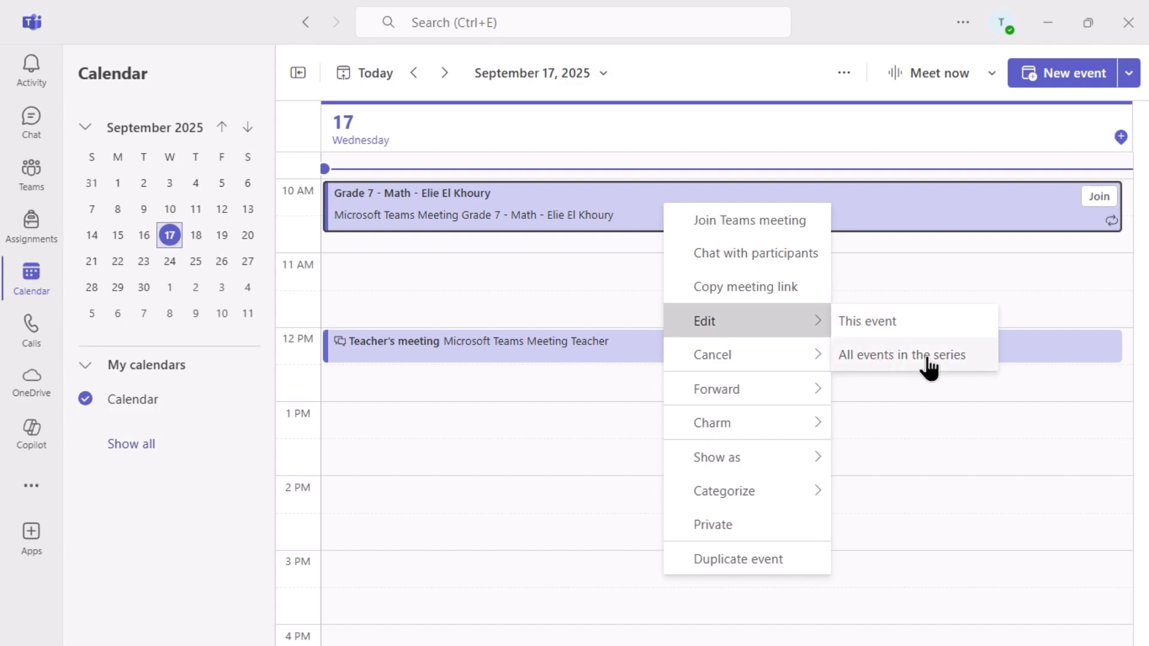
left_click(901, 358)
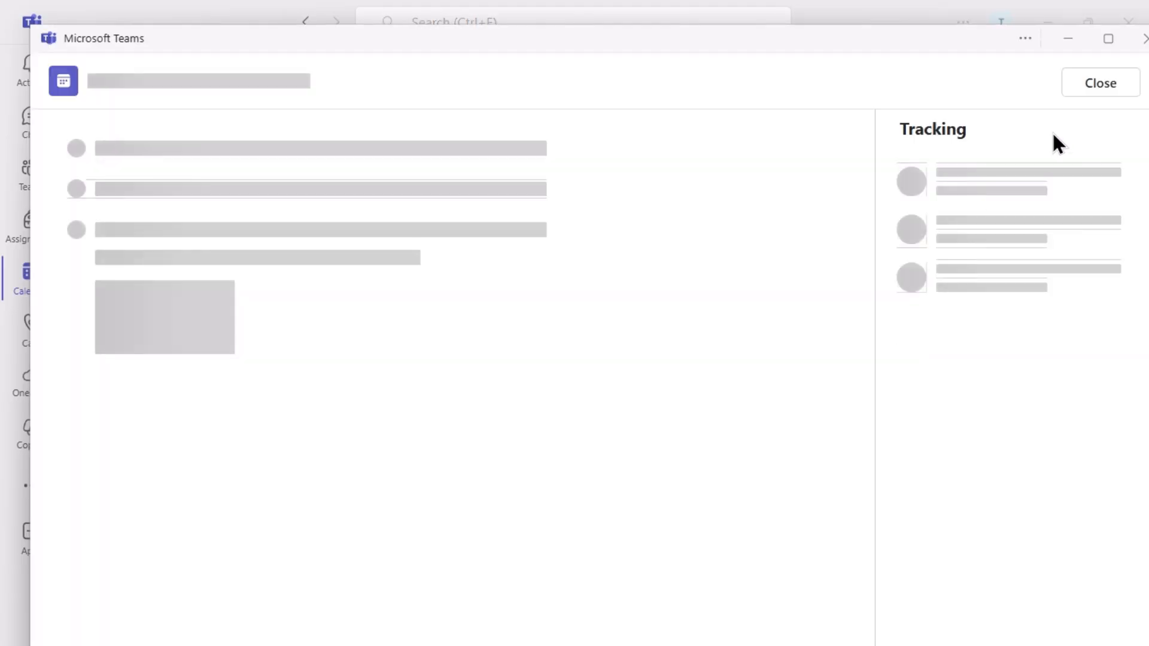
Maximize the series edit window and move the class start time to 11:30 AM.
left_click(1106, 37)
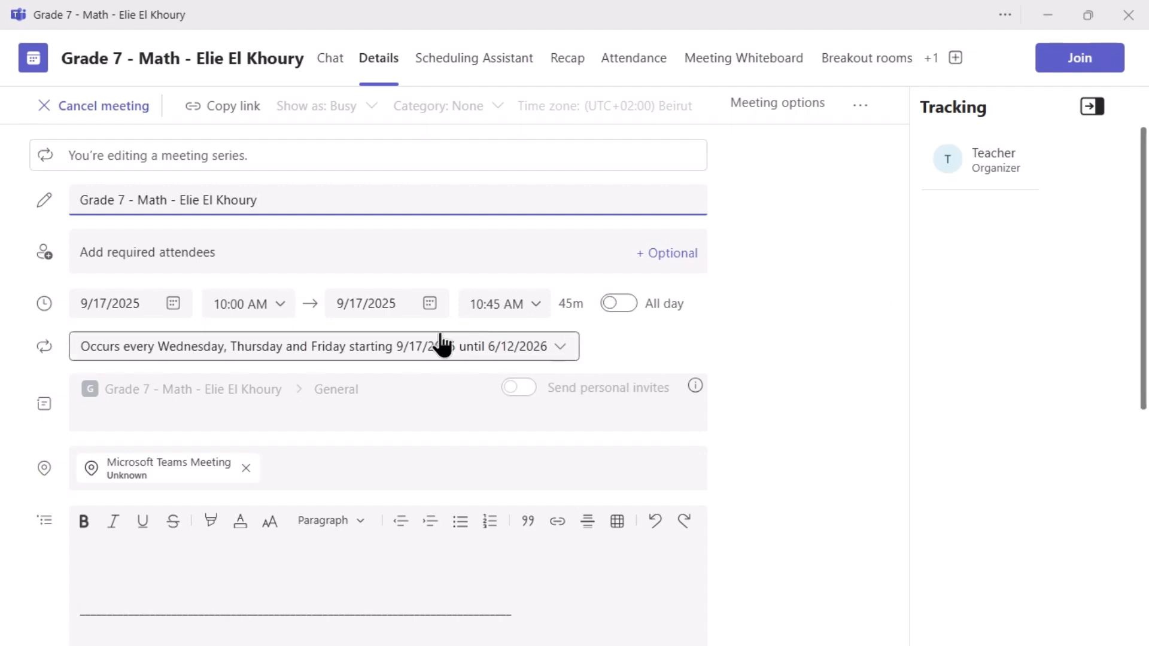
left_click(279, 305)
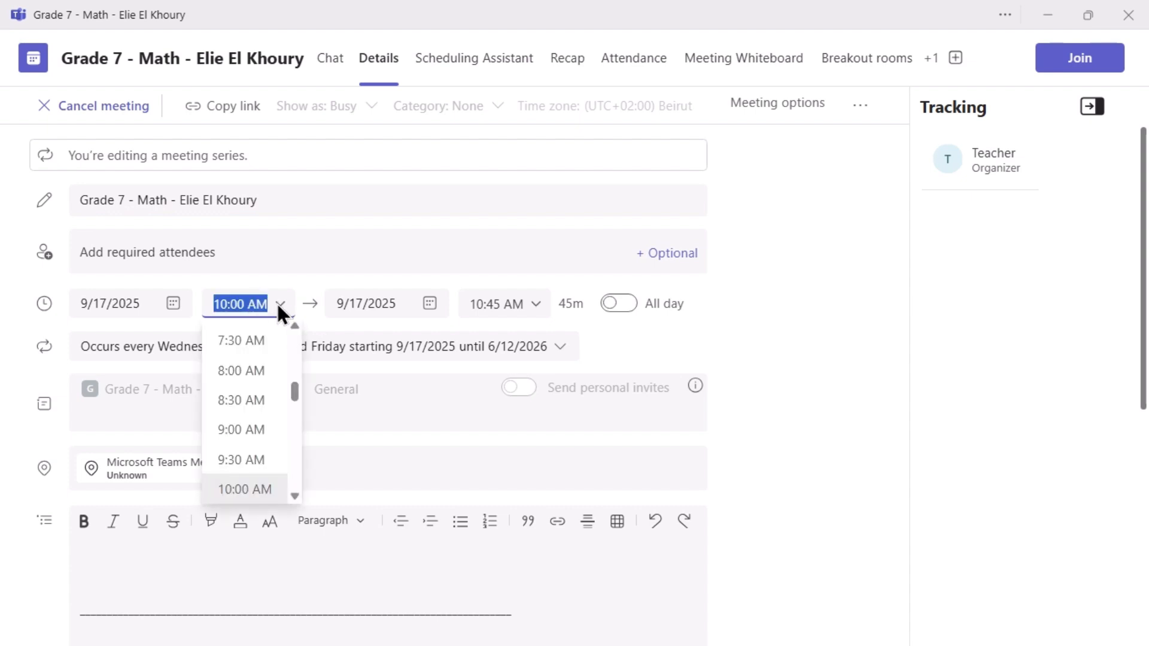
scroll(248, 430, "down", 3)
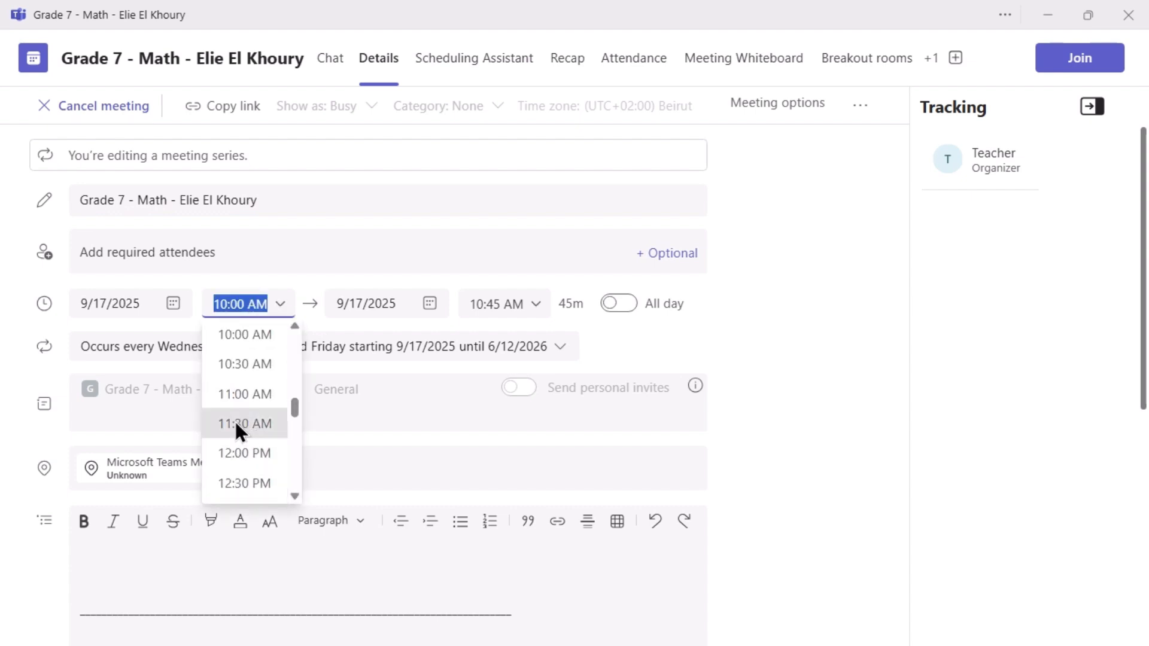
left_click(235, 422)
Change the repeat days to Monday, Wednesday and Friday, save, and send the update.
left_click(560, 348)
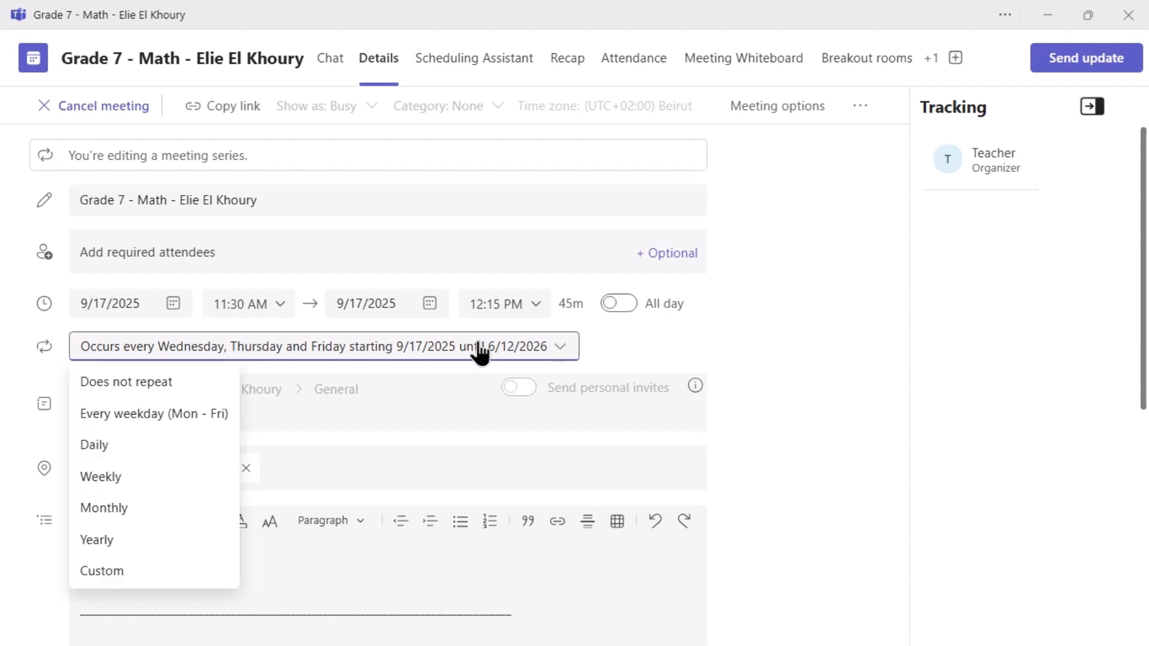
left_click(144, 477)
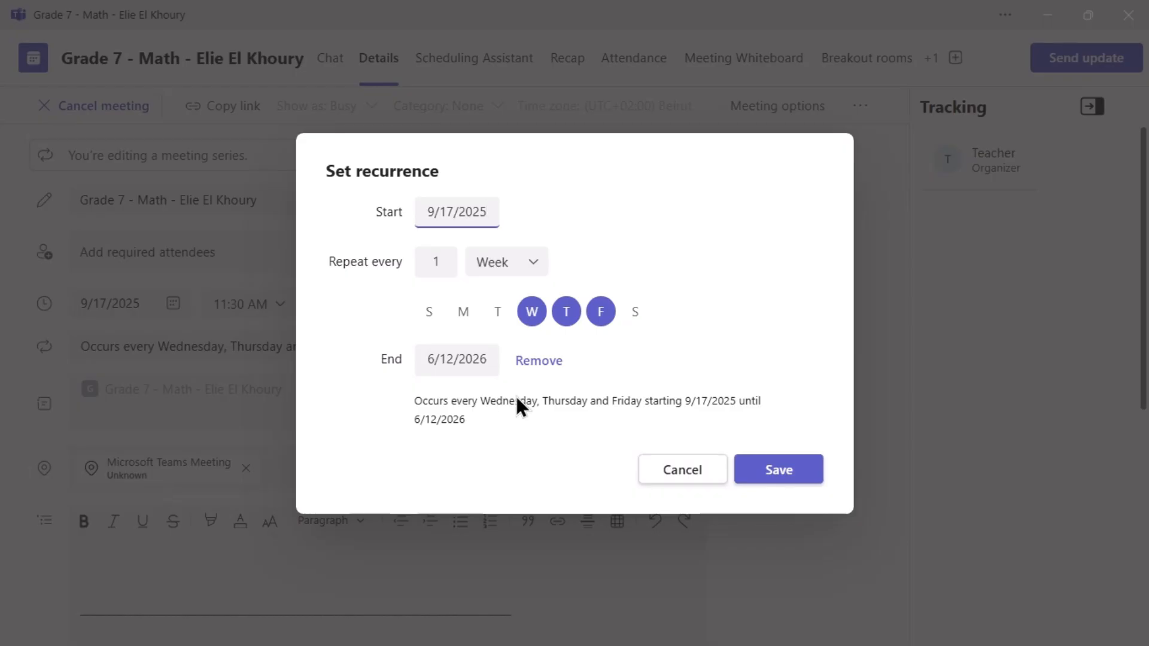
left_click(569, 311)
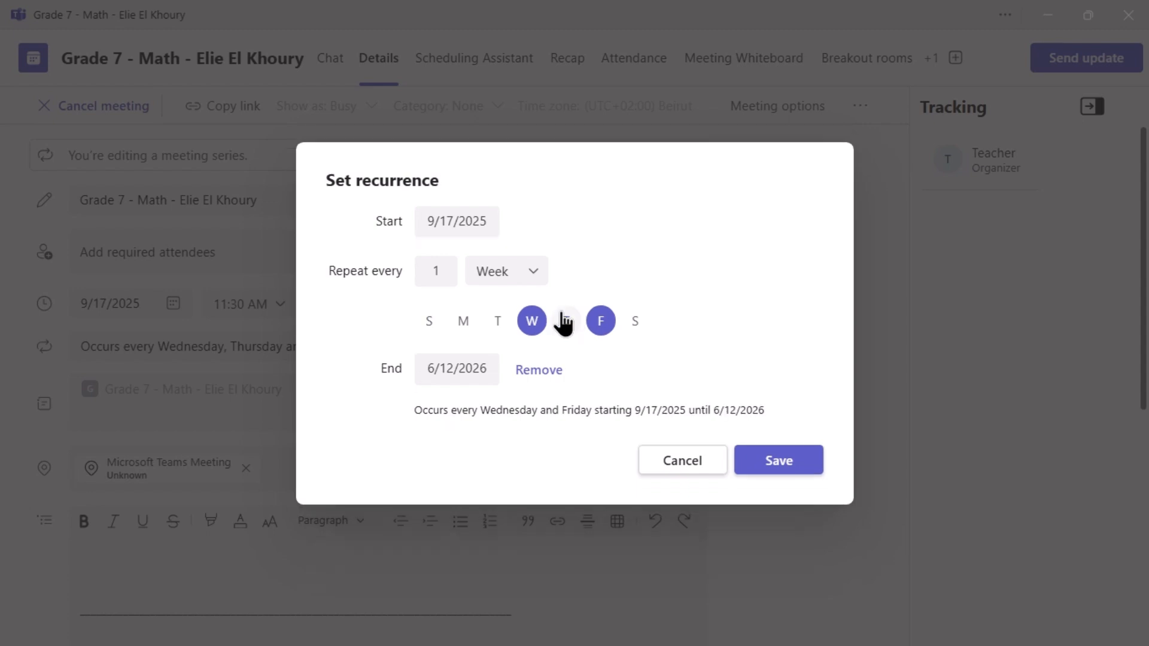
left_click(464, 322)
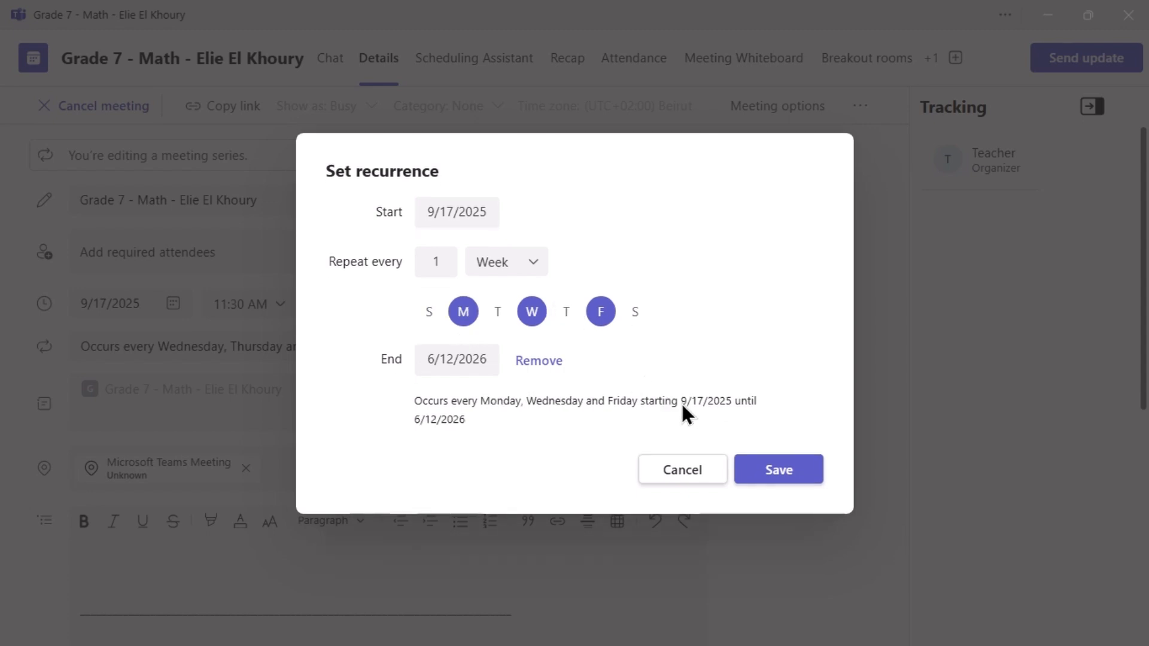
left_click(781, 470)
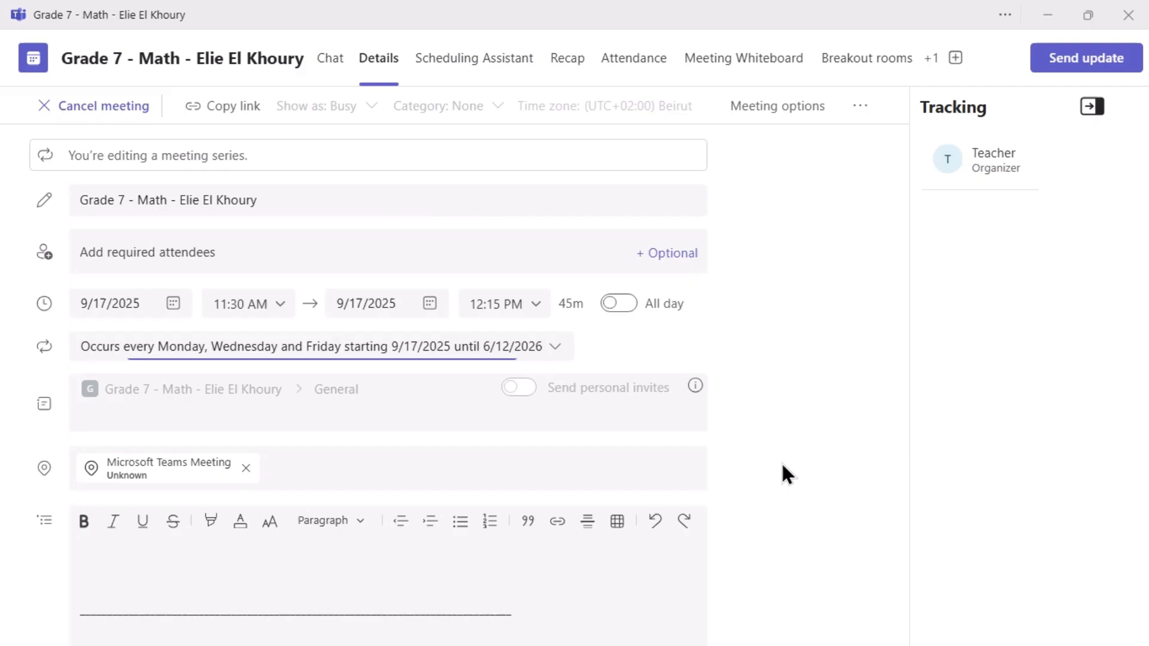
left_click(1087, 65)
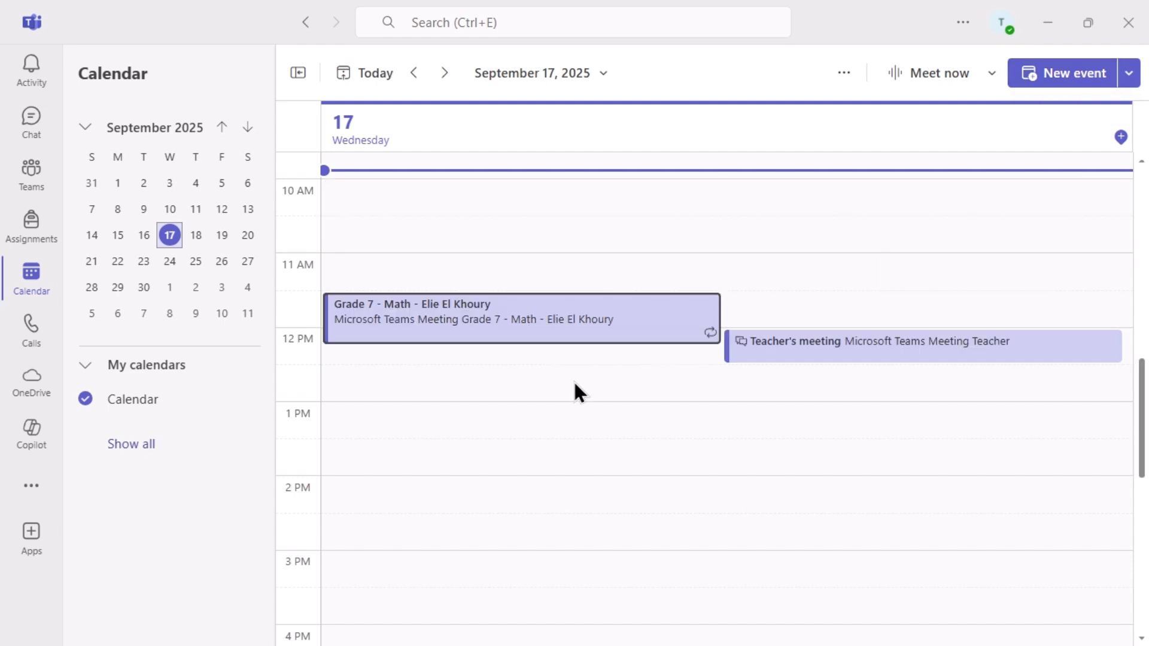
Reopen all events of the Grade 7 - Math series and cancel the entire series.
right_click(645, 321)
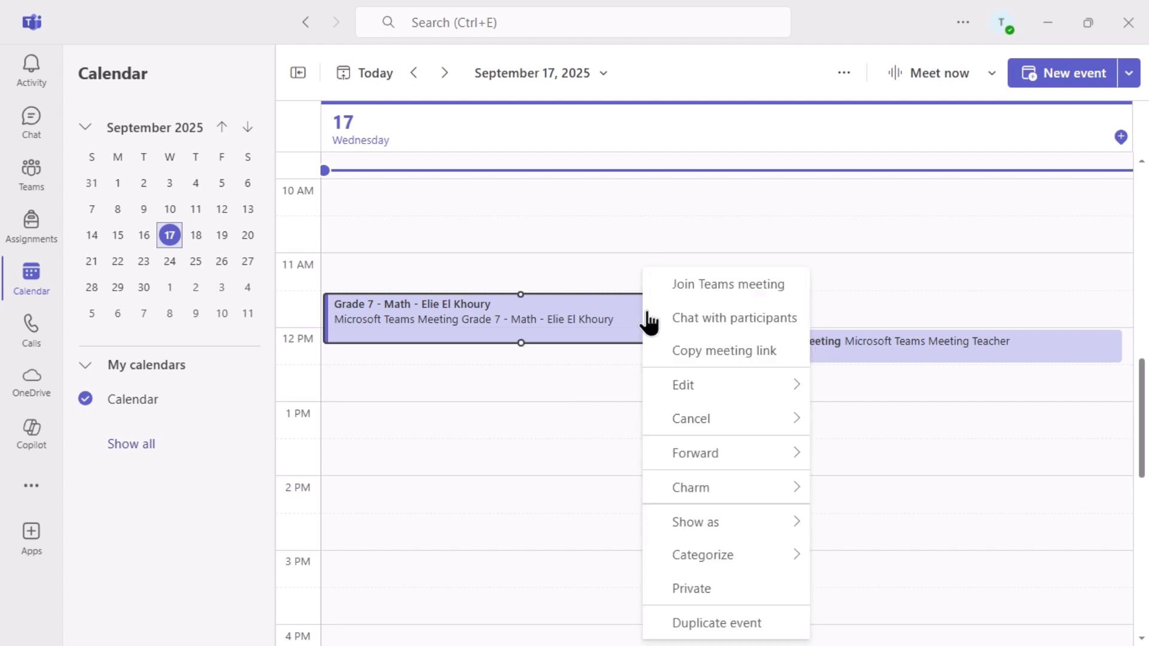
mouse_move(722, 389)
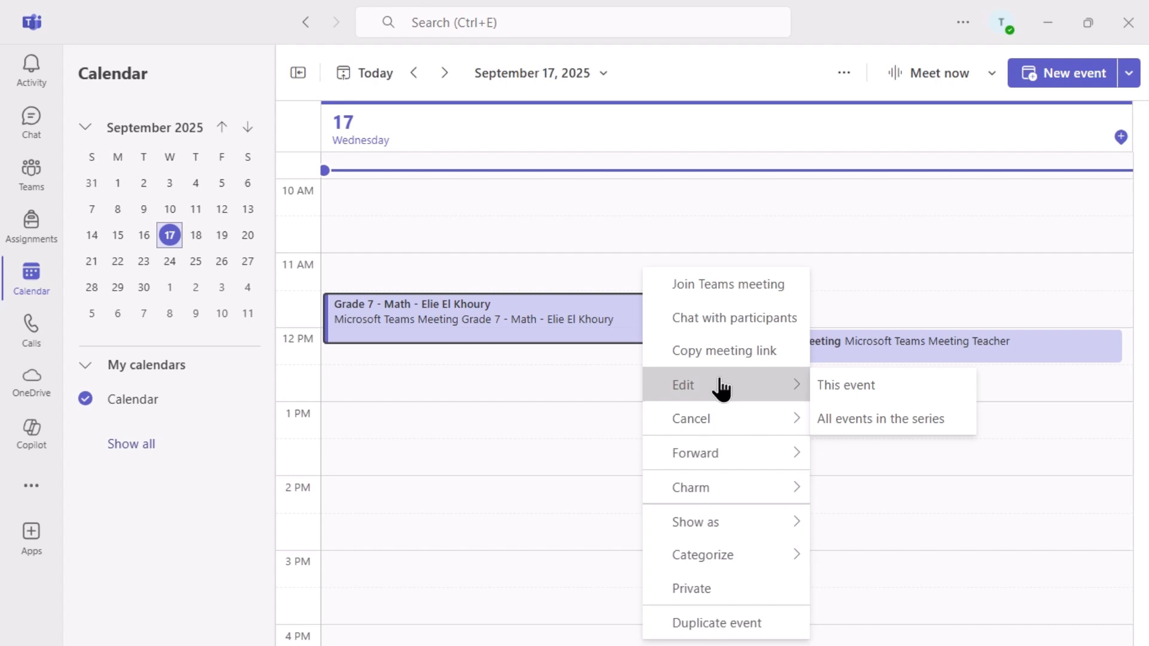
left_click(841, 412)
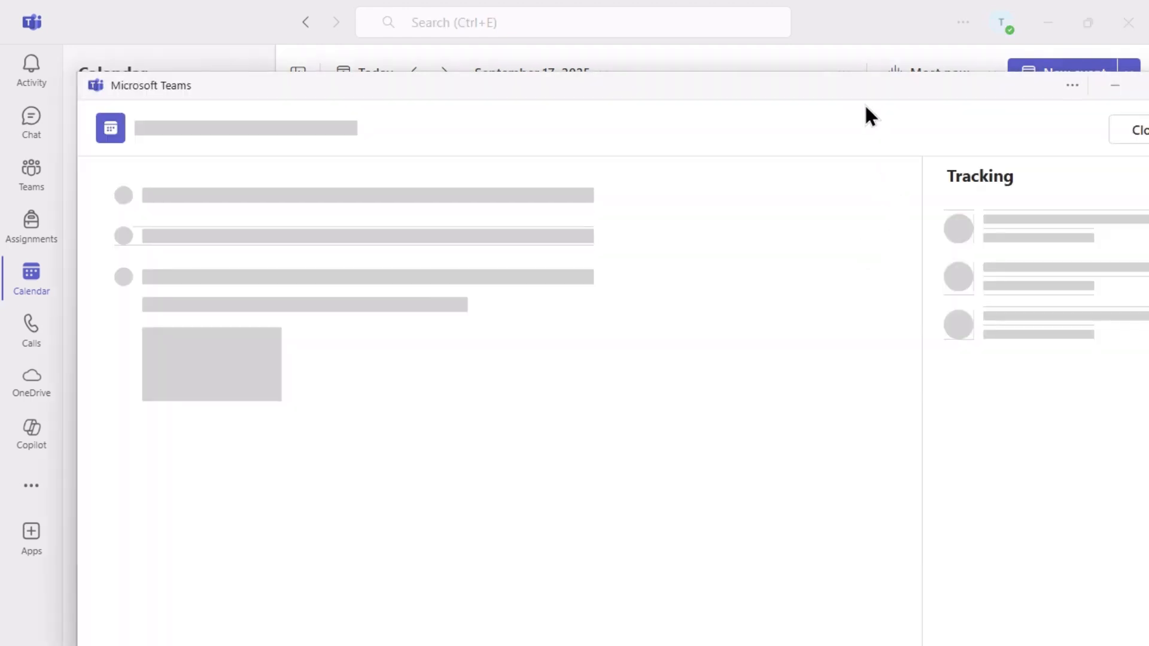
double_click(825, 84)
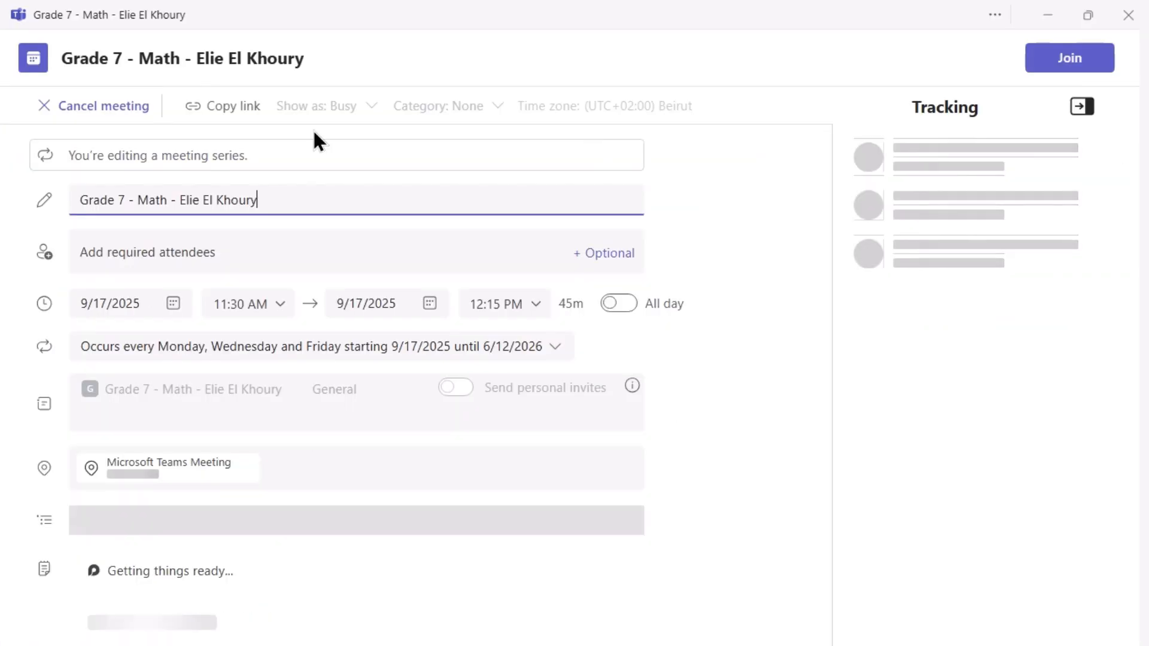
left_click(104, 106)
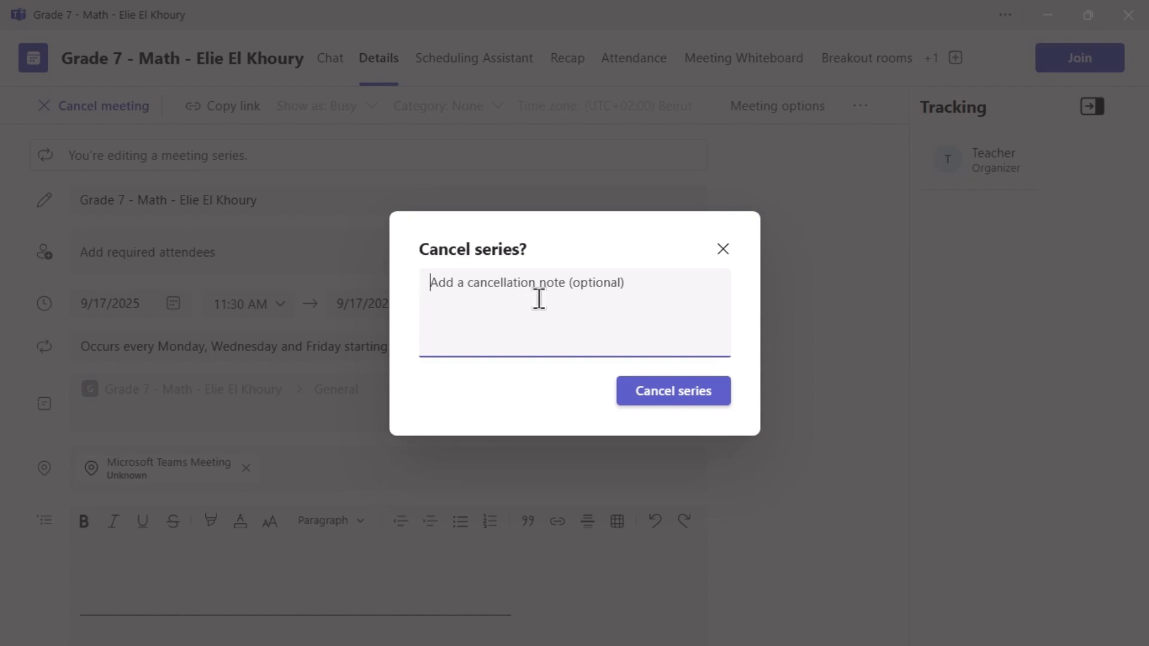
left_click(662, 401)
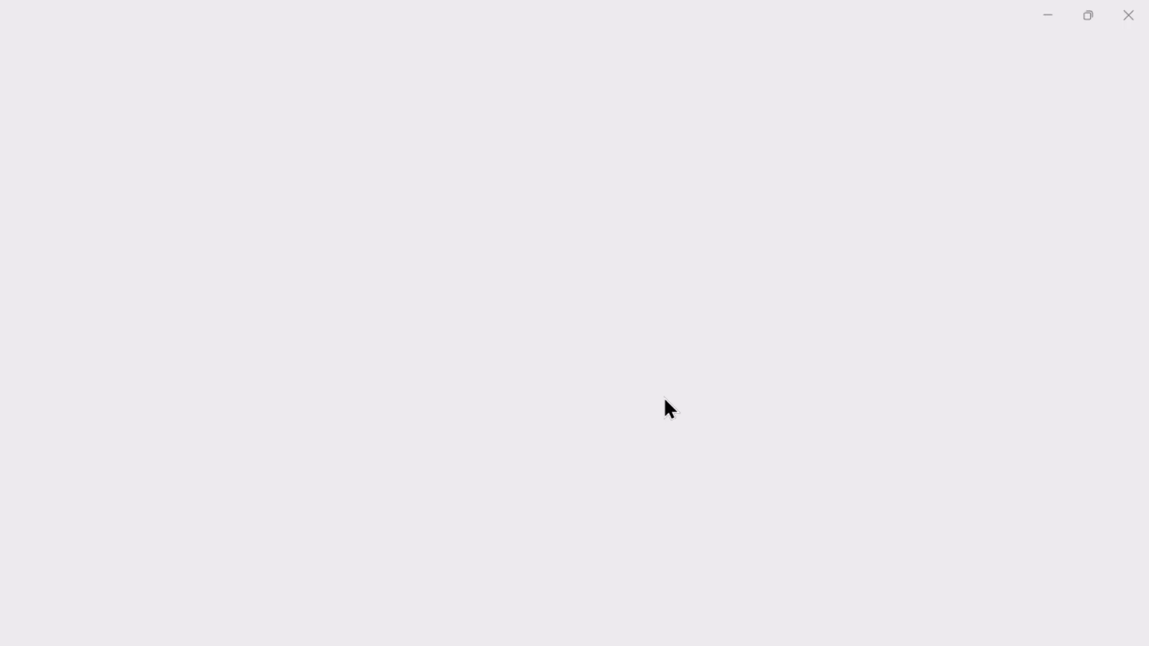